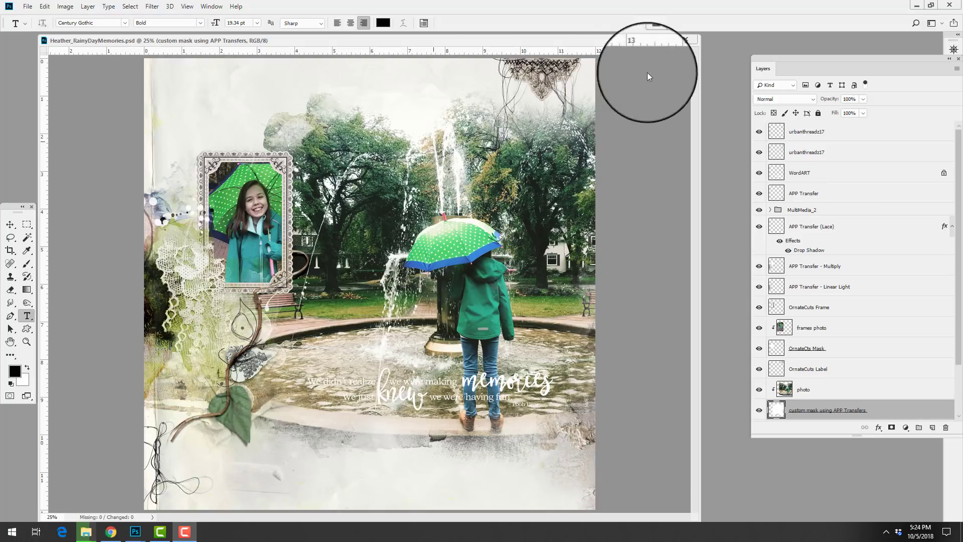
# Set the finished layout aside, float the Layers panel beside the Rainy Day Memories copy, and hide Layer 1
pyautogui.click(654, 40)
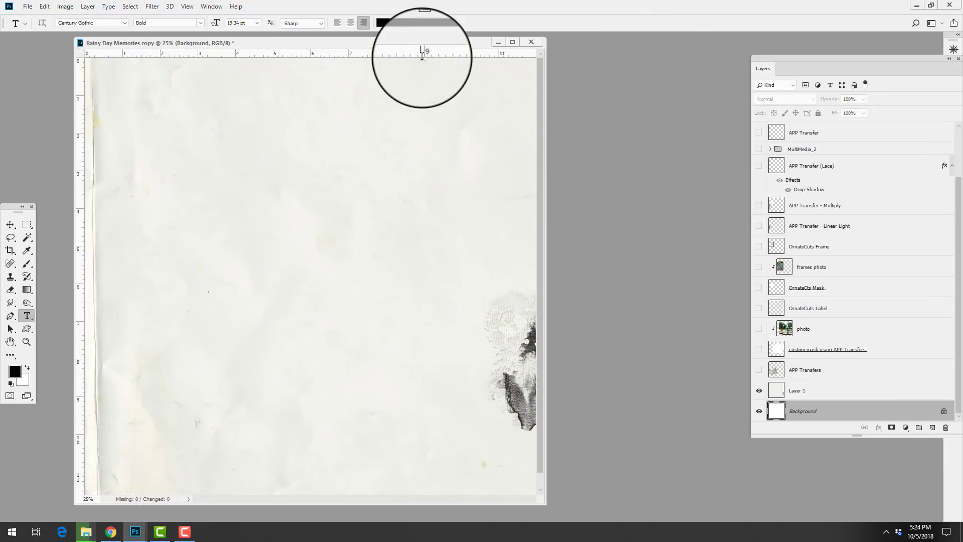
pyautogui.moveTo(430, 46); pyautogui.dragTo(417, 45)
pyautogui.moveTo(797, 60); pyautogui.dragTo(607, 59)
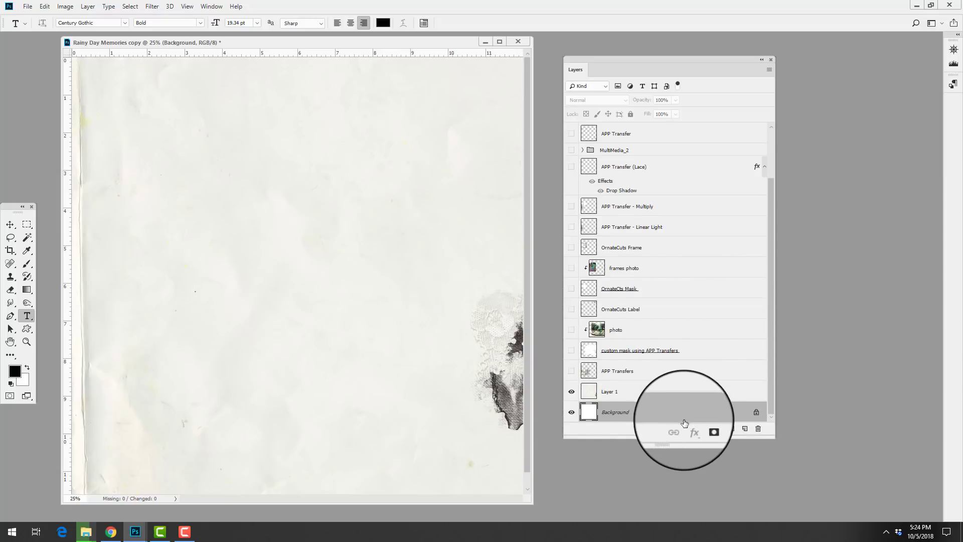
pyautogui.moveTo(682, 423); pyautogui.dragTo(670, 429)
pyautogui.click(572, 391)
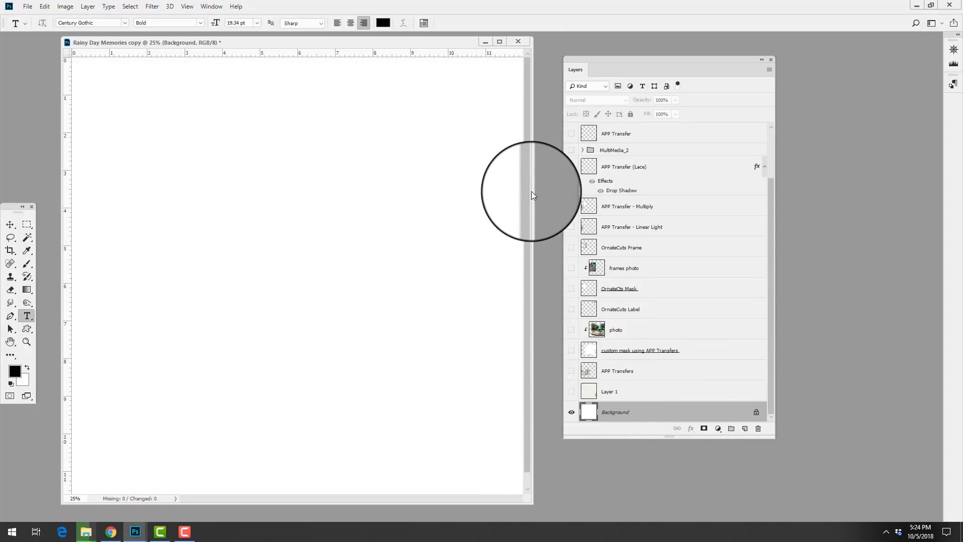
pyautogui.moveTo(533, 193); pyautogui.dragTo(541, 198)
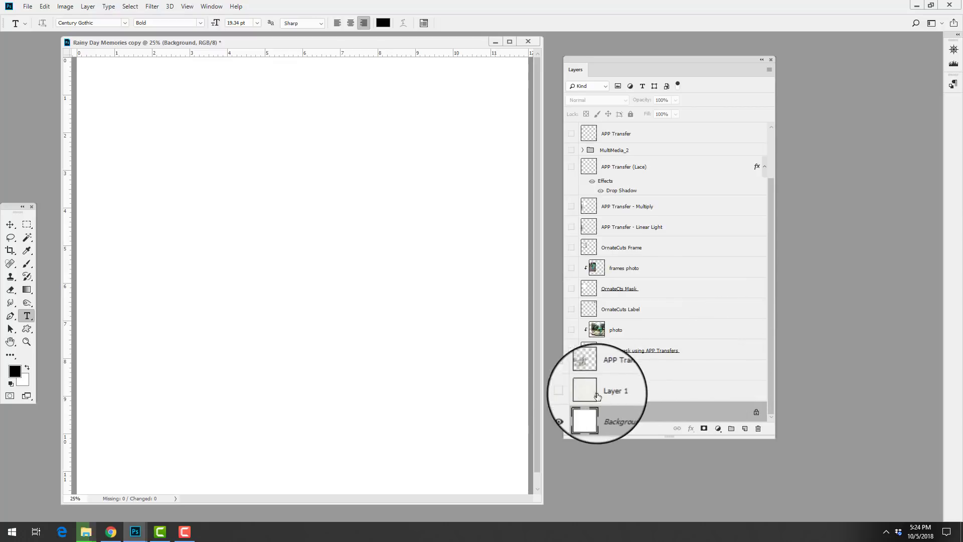
# Turn Layer 1's paper texture back on, then reveal the APP Transfers and custom mask layers
pyautogui.click(572, 394)
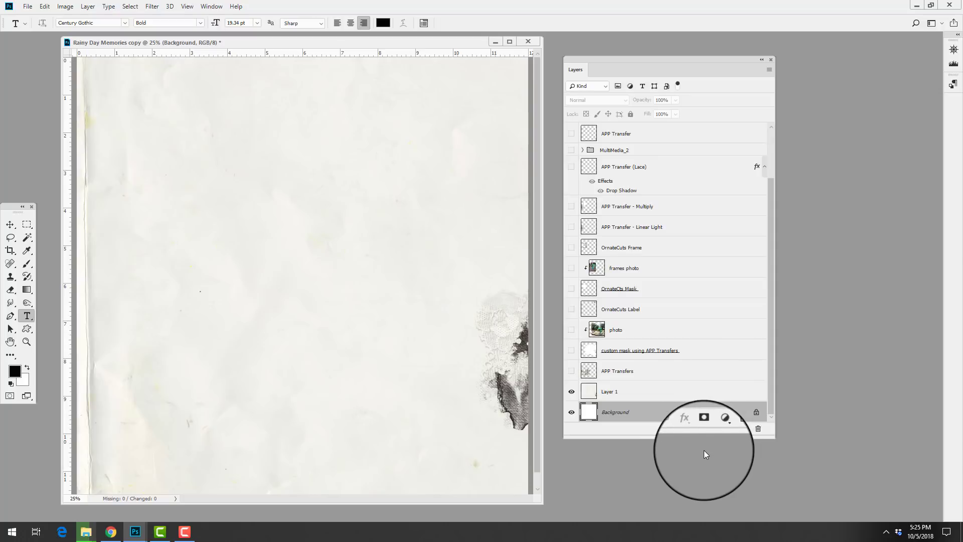
pyautogui.click(571, 371)
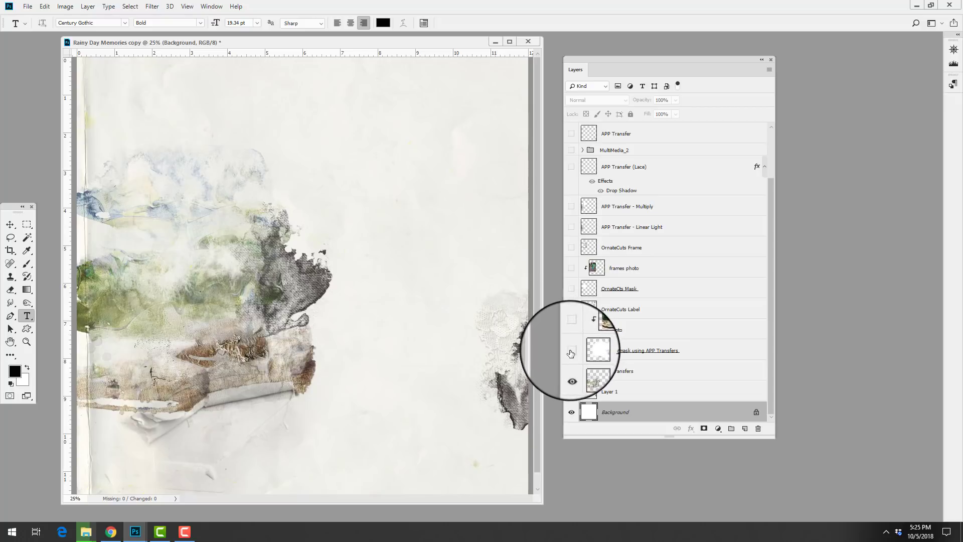
pyautogui.click(572, 352)
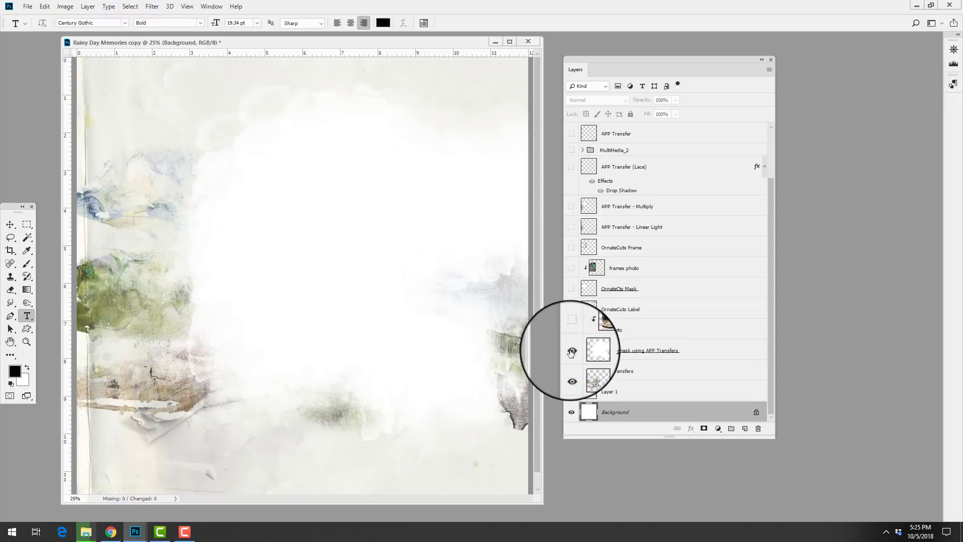
# Fill the custom mask using APP Transfers layer with Black, preserving transparency
pyautogui.click(595, 352)
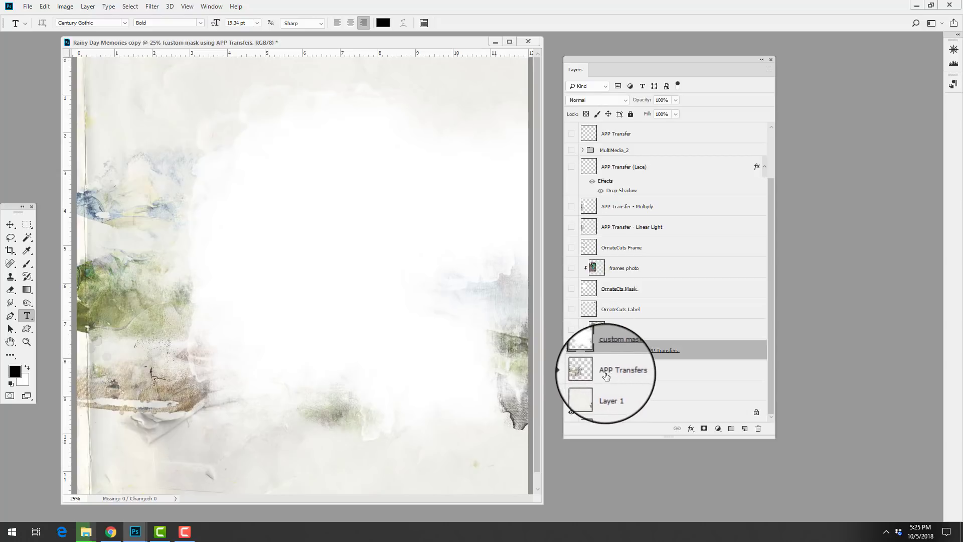
pyautogui.click(45, 6)
pyautogui.click(66, 164)
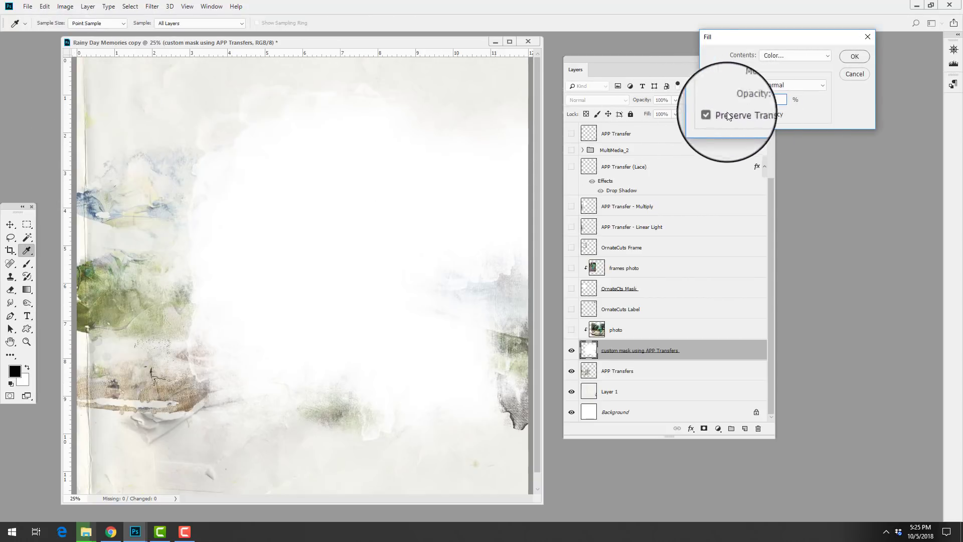
pyautogui.click(829, 55)
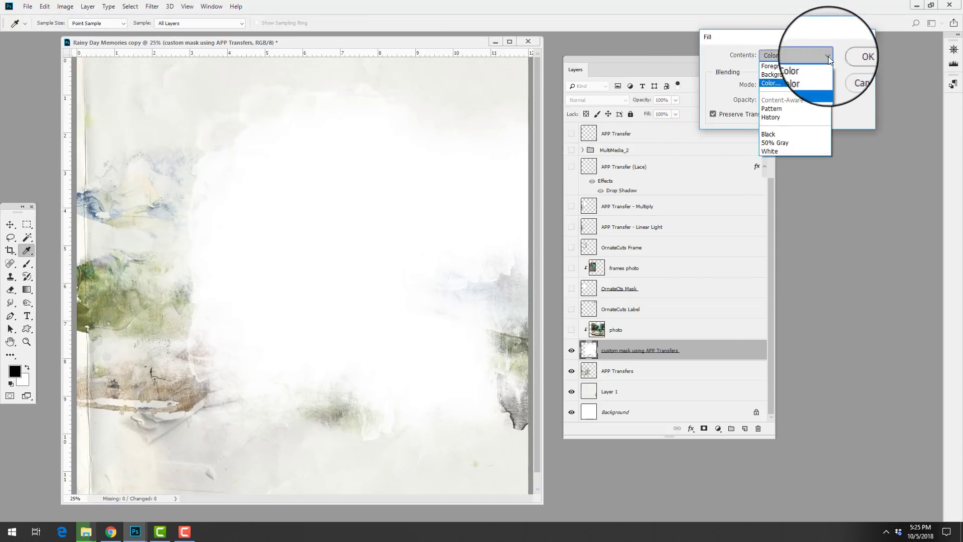
pyautogui.click(772, 134)
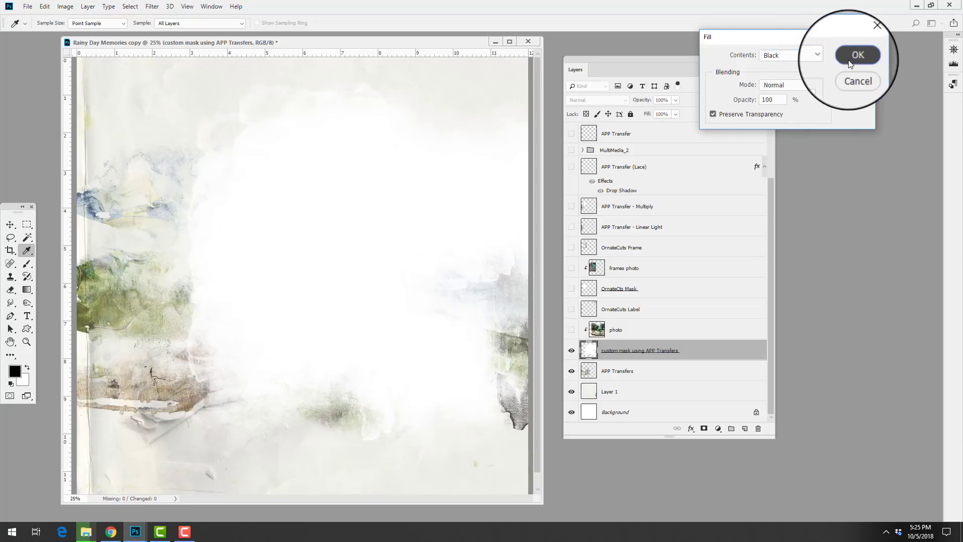
pyautogui.click(858, 55)
pyautogui.press('t')
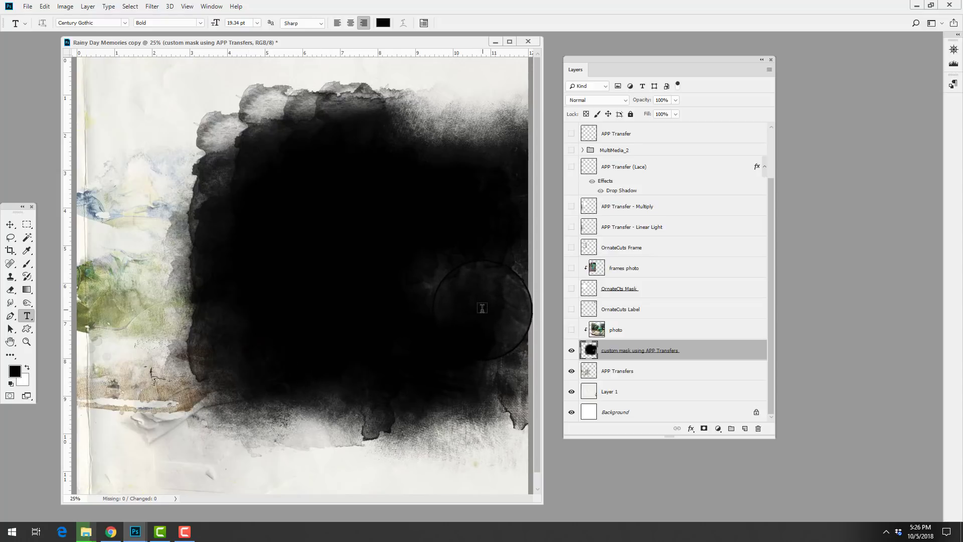
# Preview EdgeOverlay1, EdgeOverlay2 and Transfer1, then drag AASPN_ArtPlayPaletteSonoma_Transfer3.png into Photoshop
pyautogui.scroll(3, 479, 337)
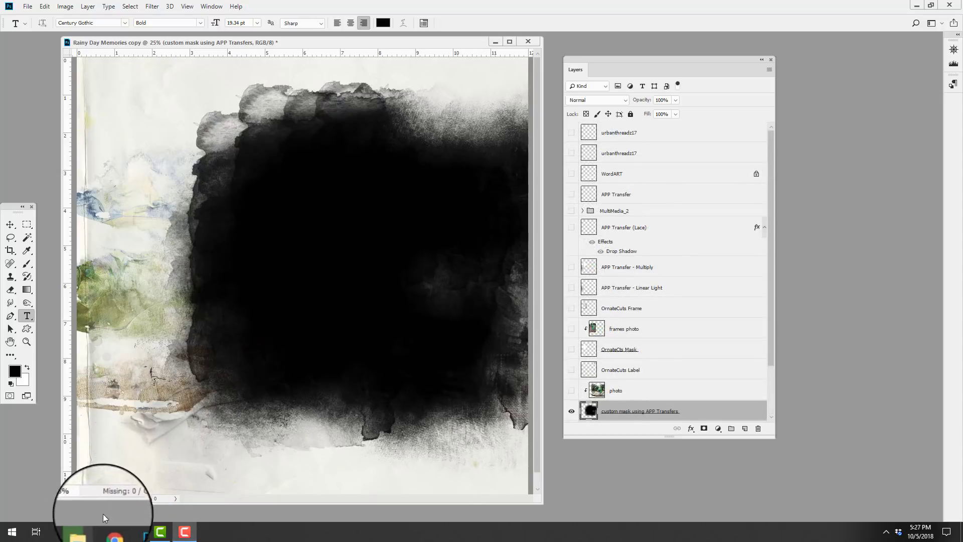
pyautogui.moveTo(98, 532)
pyautogui.click(87, 509)
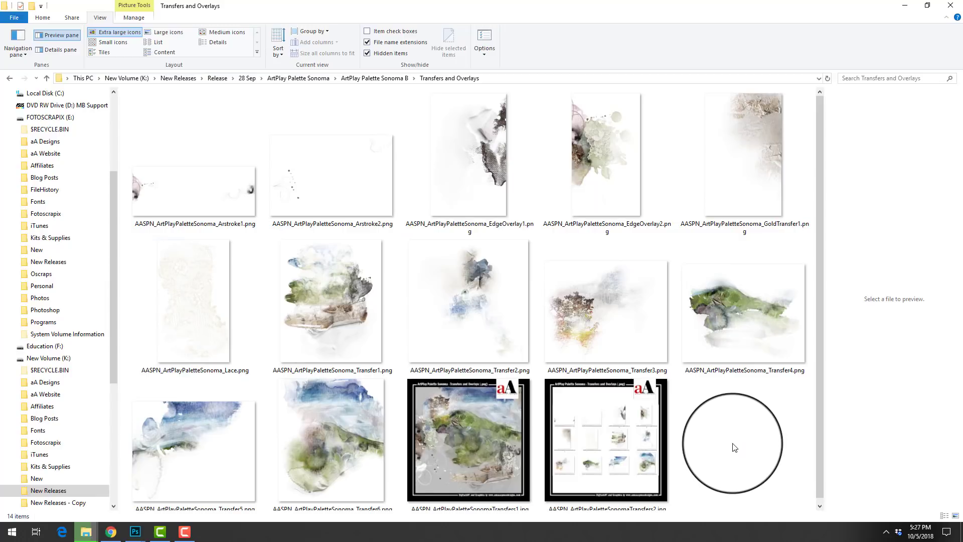
pyautogui.scroll(-1, 817, 350)
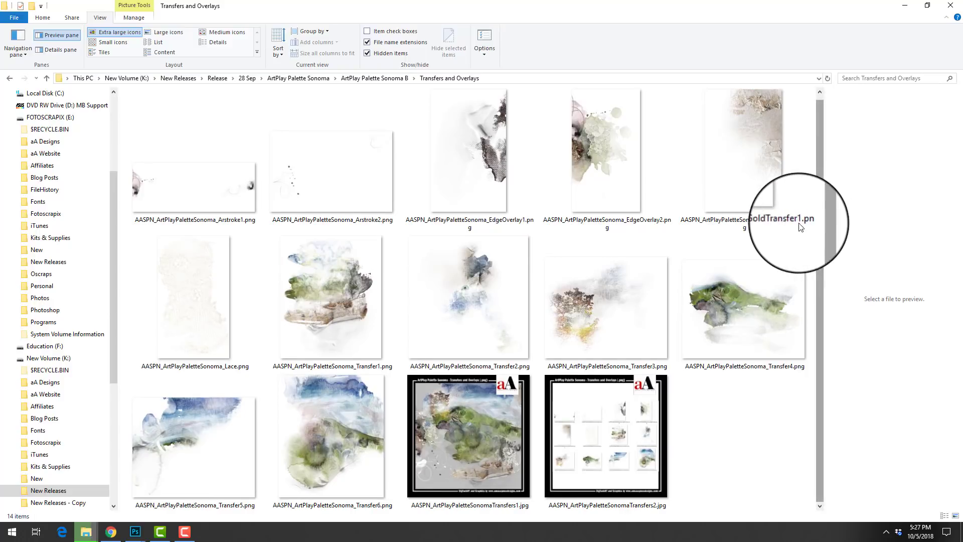
pyautogui.moveTo(824, 219); pyautogui.dragTo(590, 216)
pyautogui.click(499, 161)
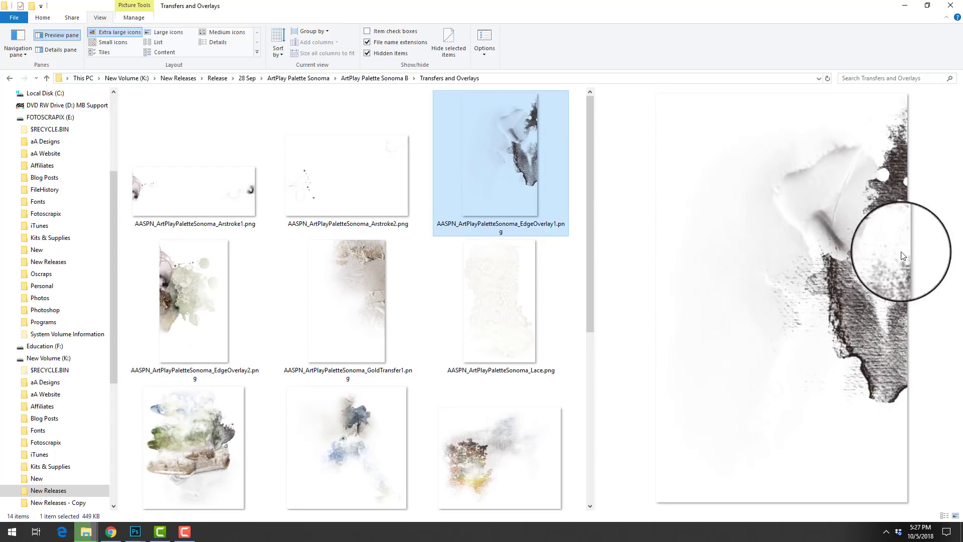
pyautogui.click(224, 307)
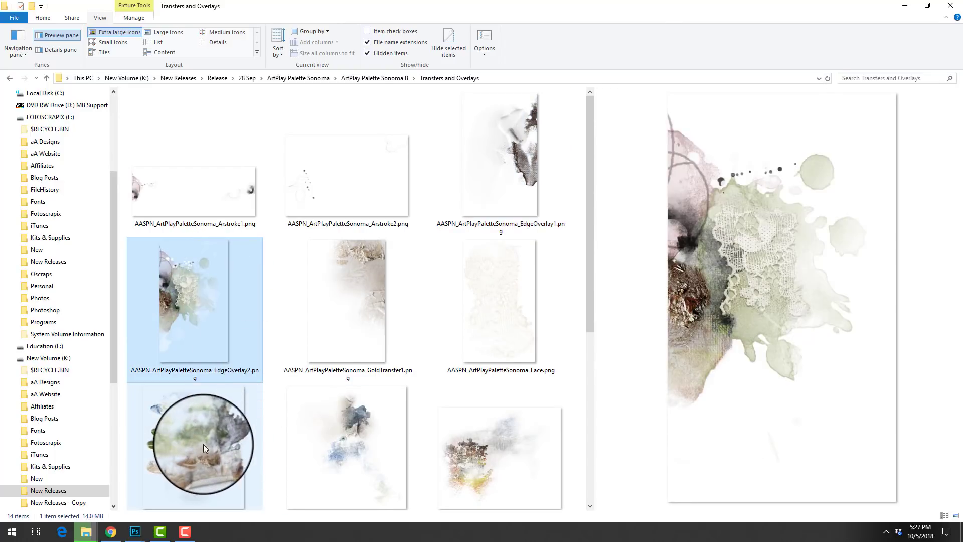
pyautogui.click(203, 444)
pyautogui.moveTo(587, 300); pyautogui.dragTo(594, 382)
pyautogui.click(505, 316)
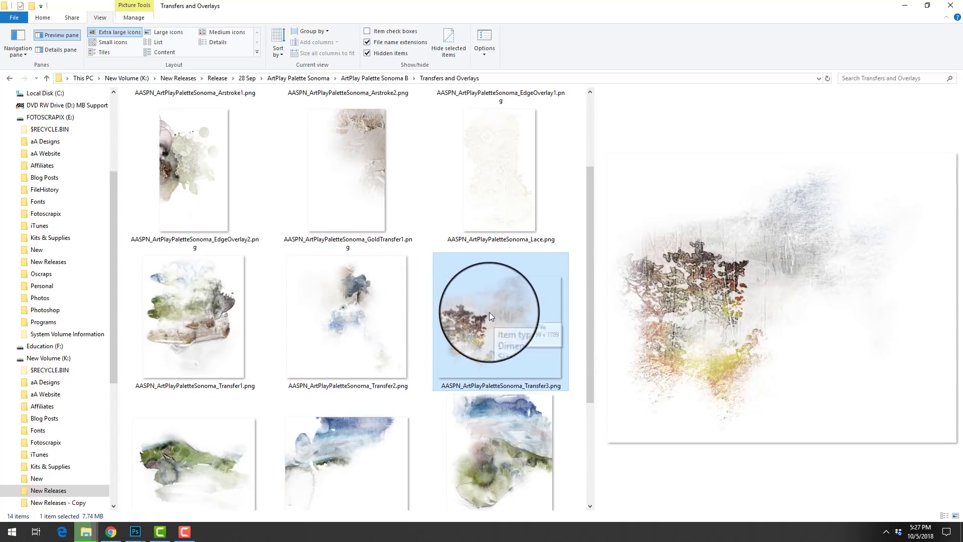
pyautogui.moveTo(469, 327); pyautogui.dragTo(45, 126)
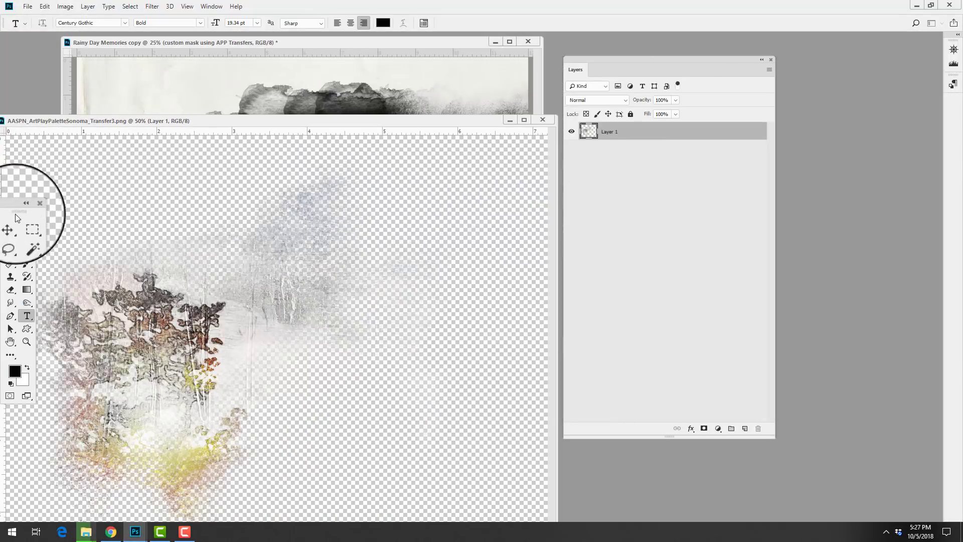
# Place Transfer3 on the page as Layer 2, fill it White preserving transparency, and shift it lower right
pyautogui.click(10, 225)
pyautogui.moveTo(183, 229); pyautogui.dragTo(307, 219)
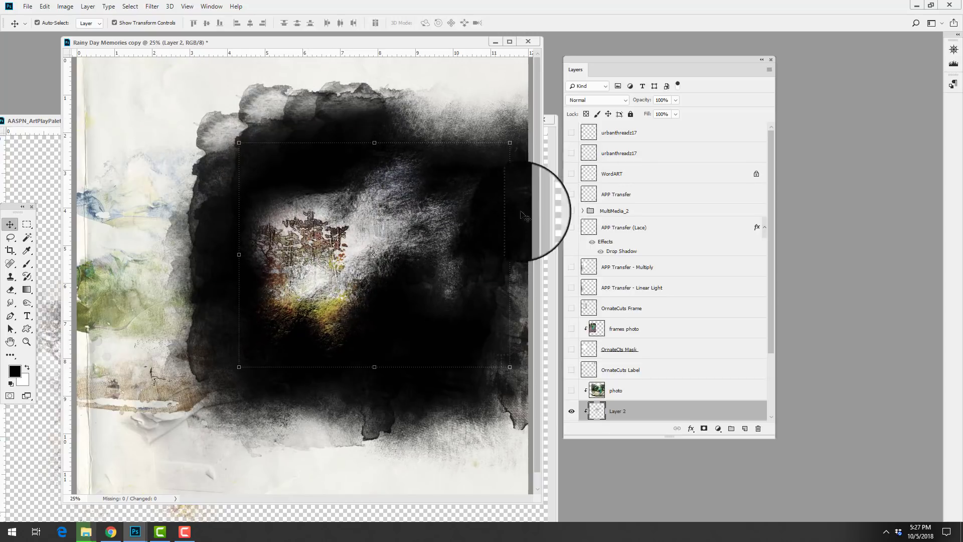
pyautogui.click(43, 7)
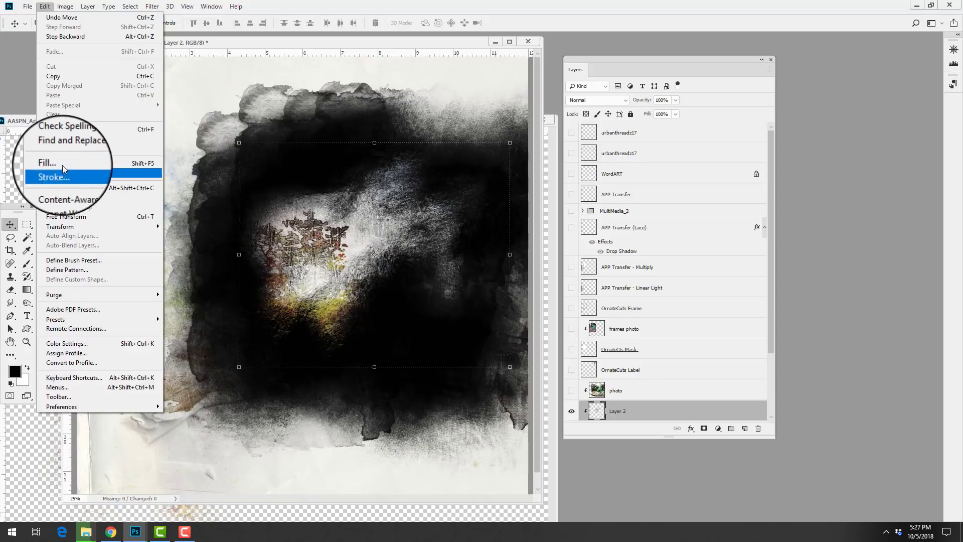
pyautogui.click(75, 147)
pyautogui.click(790, 55)
pyautogui.click(803, 155)
pyautogui.click(854, 57)
pyautogui.press('v')
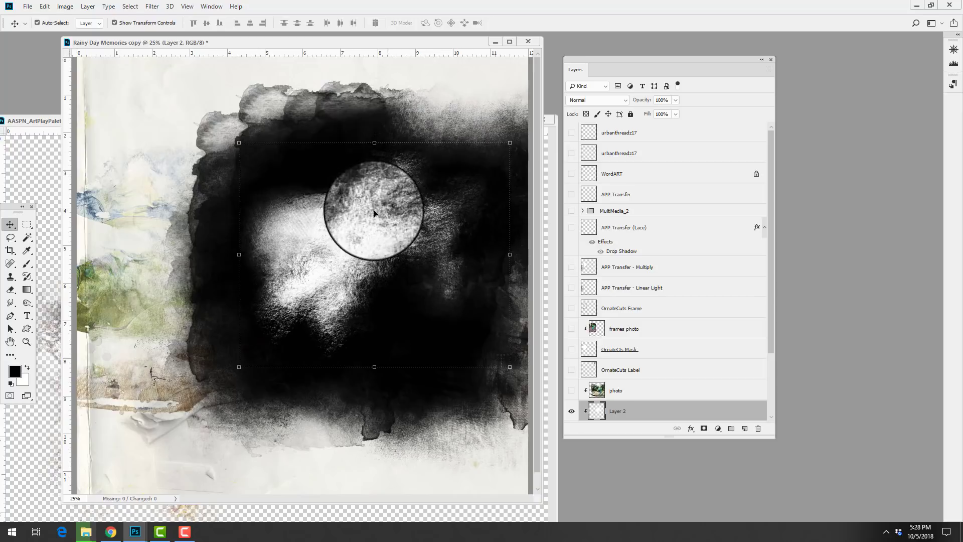
pyautogui.moveTo(354, 236); pyautogui.dragTo(319, 176)
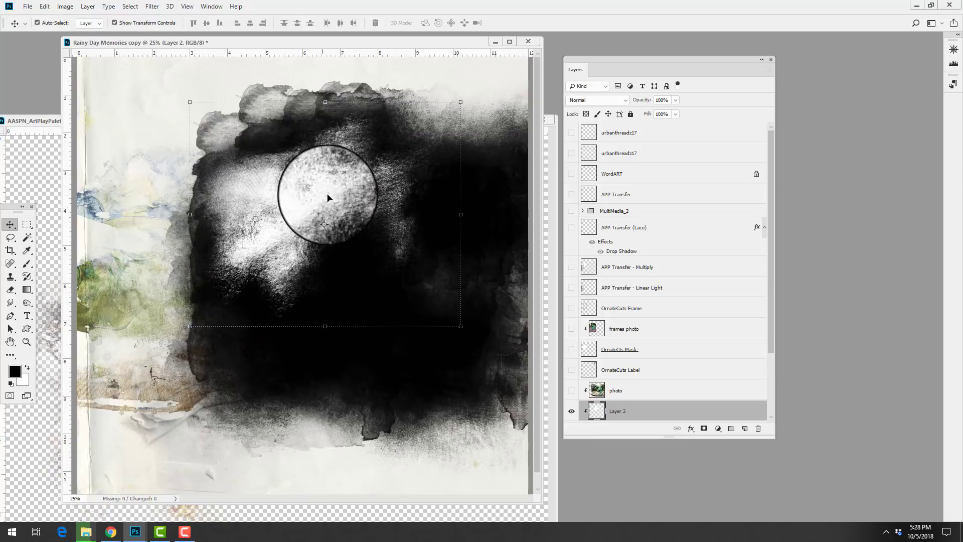
pyautogui.moveTo(324, 200); pyautogui.dragTo(406, 330)
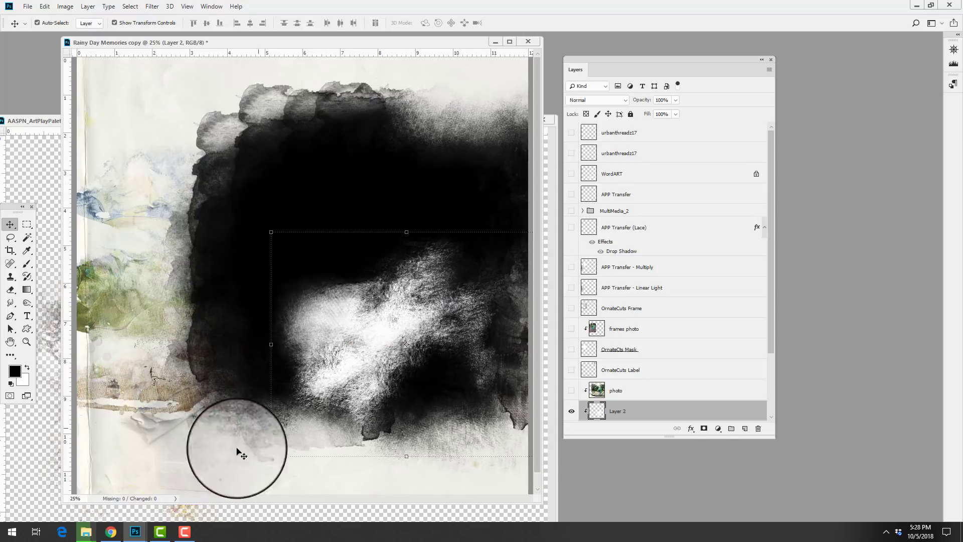
# Drag the Sonoma Transfer1 image from Explorer onto the page and commit its placement
pyautogui.click(91, 535)
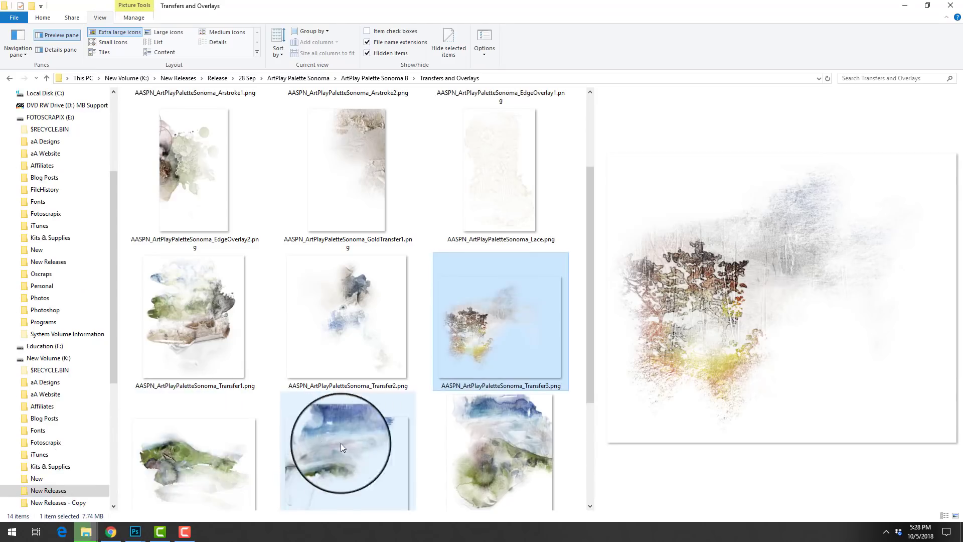
pyautogui.click(188, 332)
pyautogui.moveTo(188, 329); pyautogui.dragTo(300, 213)
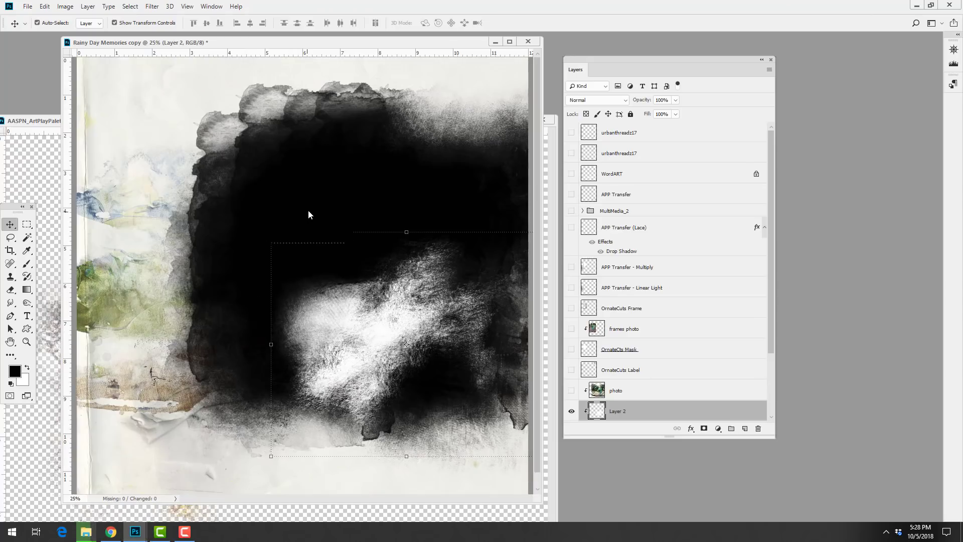
pyautogui.moveTo(320, 161); pyautogui.dragTo(365, 181)
pyautogui.click(347, 24)
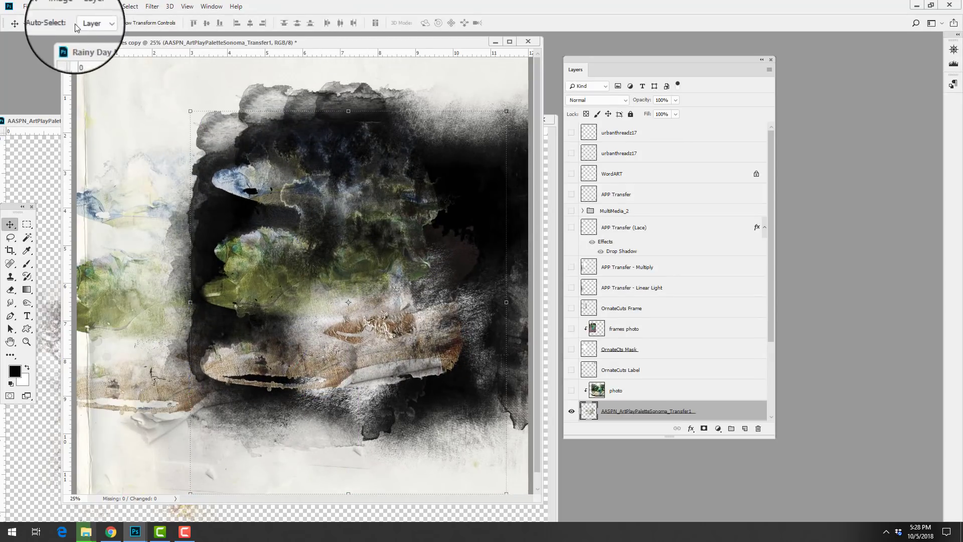
# Fill the Transfer1 layer with White and nudge it slightly down
pyautogui.click(45, 9)
pyautogui.click(52, 161)
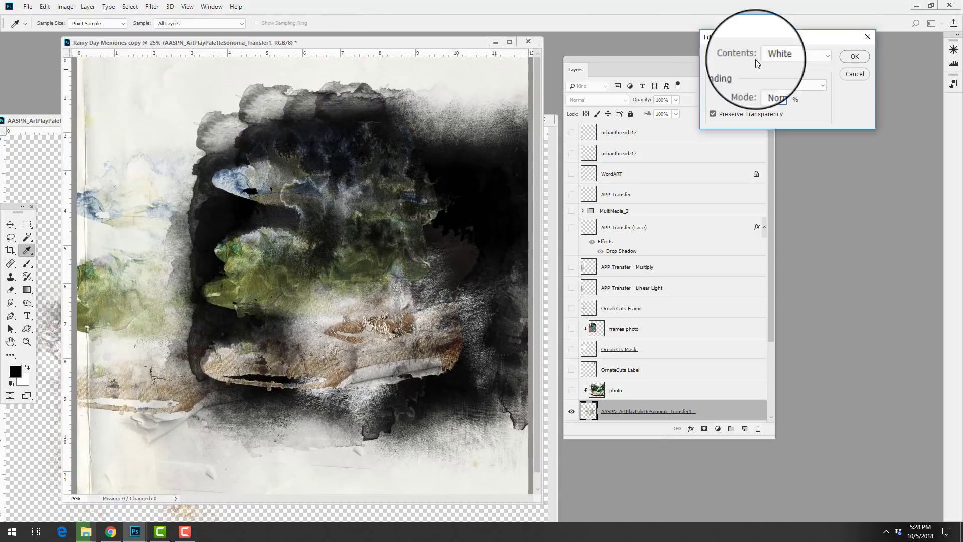
pyautogui.click(854, 56)
pyautogui.moveTo(390, 272)
pyautogui.mouseDown()
pyautogui.moveTo(401, 282)
pyautogui.moveTo(385, 298)
pyautogui.moveTo(392, 280)
pyautogui.mouseUp()
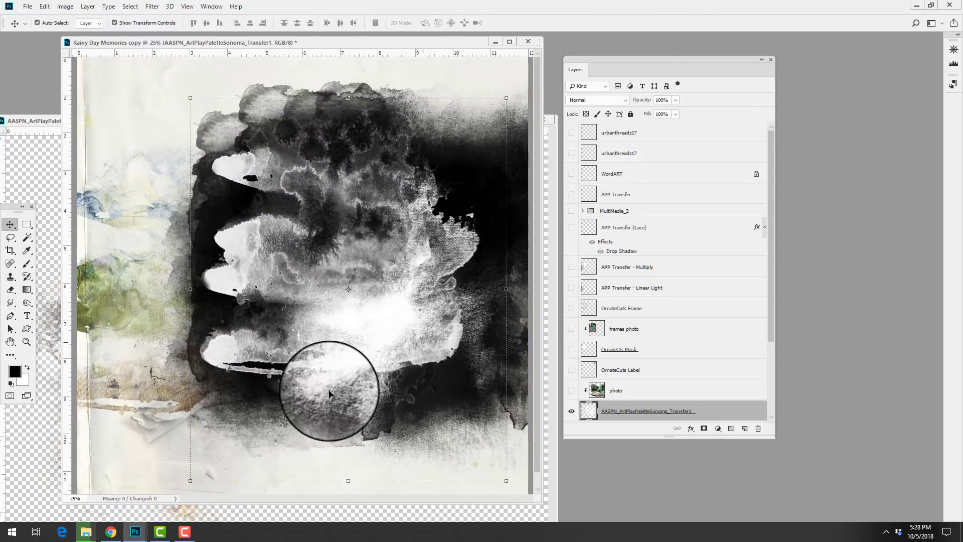
# Close the Transfer3 file, move the Transfer1 layer down near APP Transfers, and delete Layer 2
pyautogui.click(32, 150)
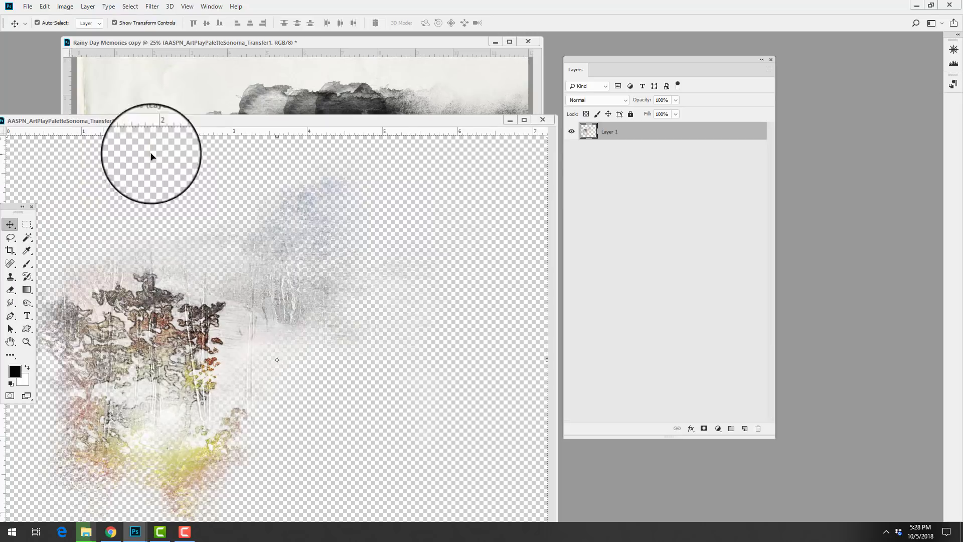
pyautogui.click(541, 121)
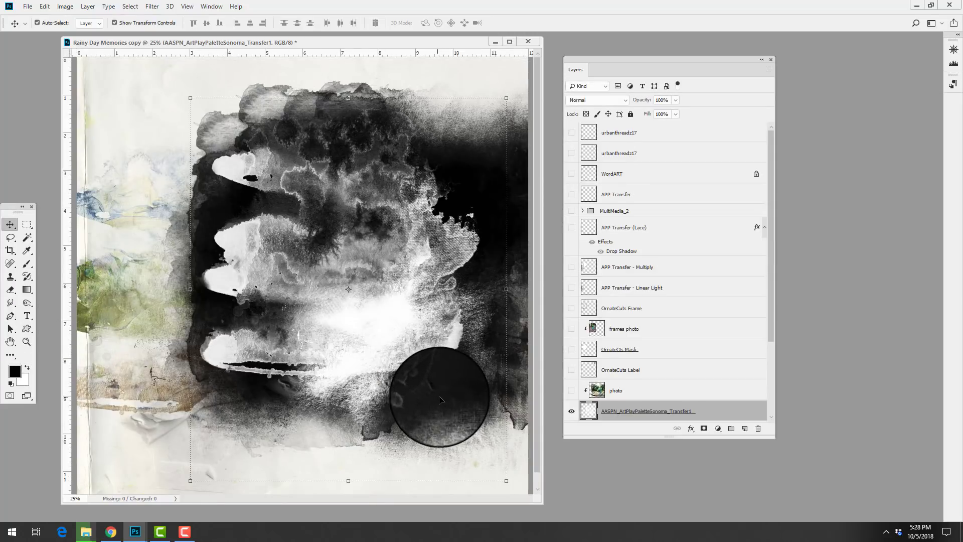
pyautogui.moveTo(771, 310); pyautogui.dragTo(773, 382)
pyautogui.click(571, 309)
pyautogui.moveTo(732, 311); pyautogui.dragTo(762, 412)
pyautogui.click(604, 330)
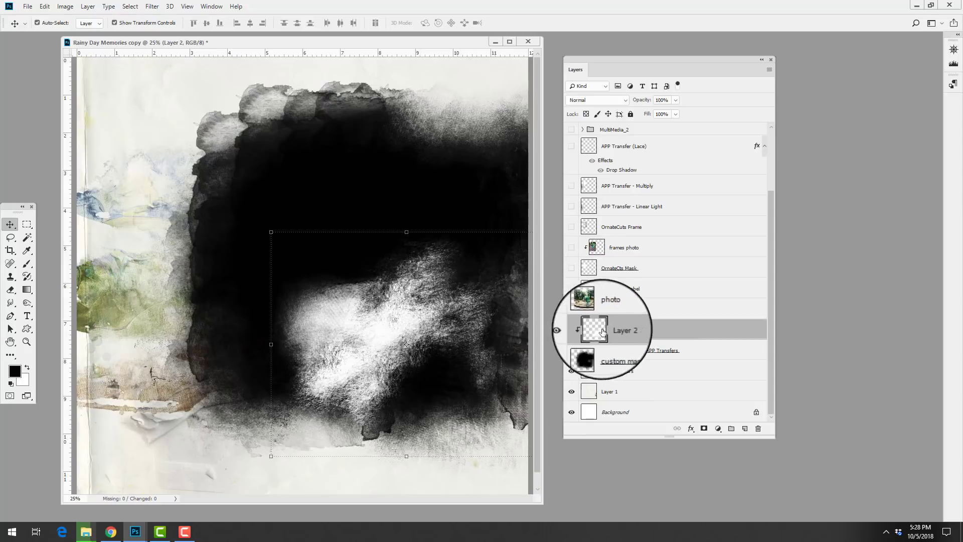
pyautogui.moveTo(603, 330); pyautogui.dragTo(757, 428)
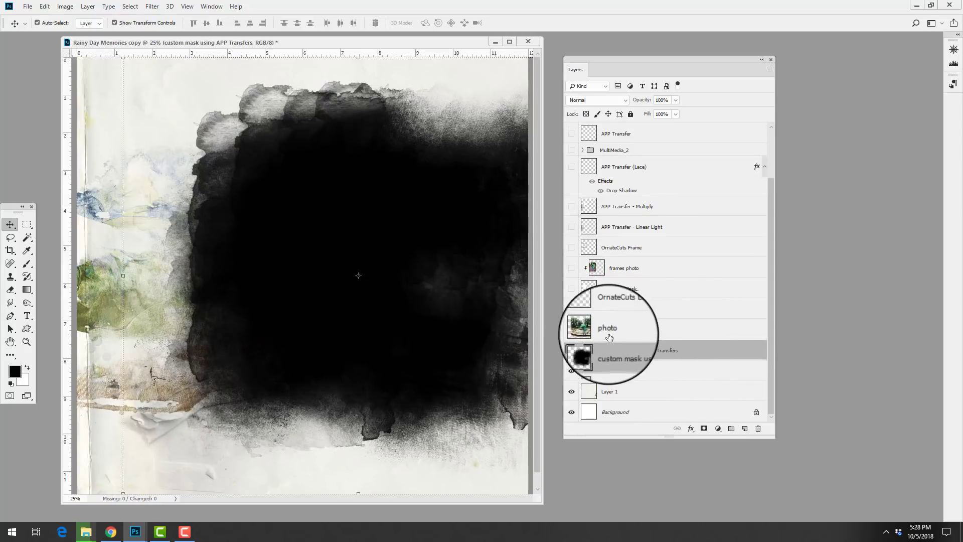
# Show the fountain photo layer and drag it up and right to cover most of the black mask
pyautogui.click(571, 330)
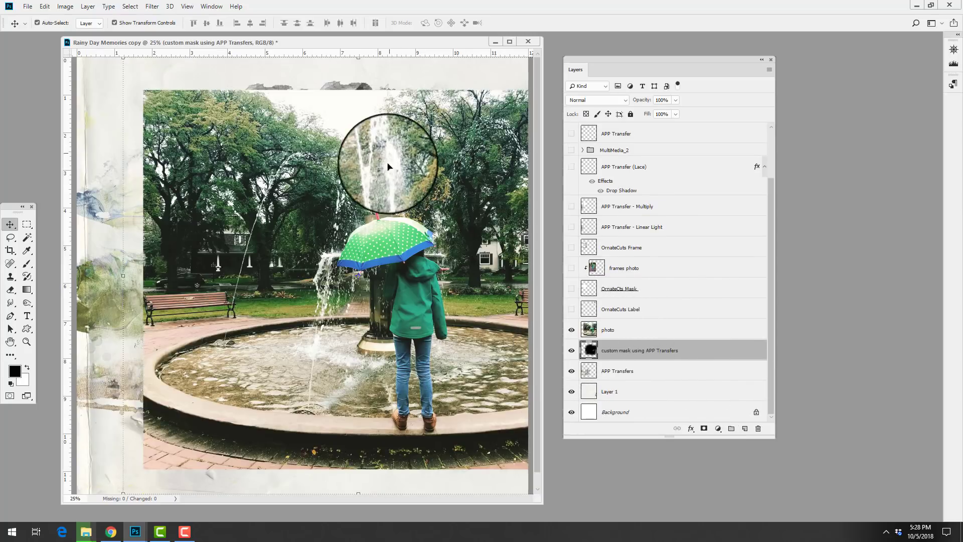
pyautogui.moveTo(464, 266); pyautogui.dragTo(449, 253)
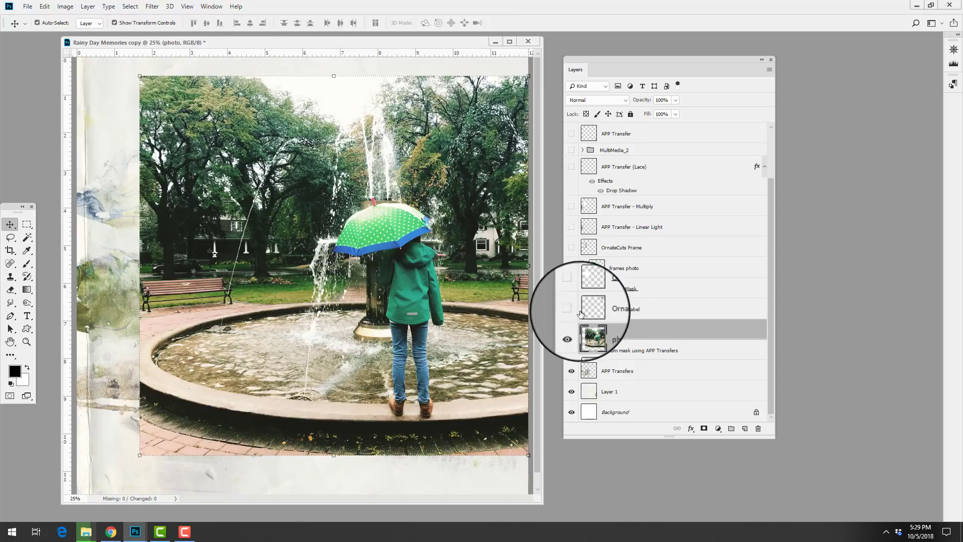
pyautogui.click(572, 330)
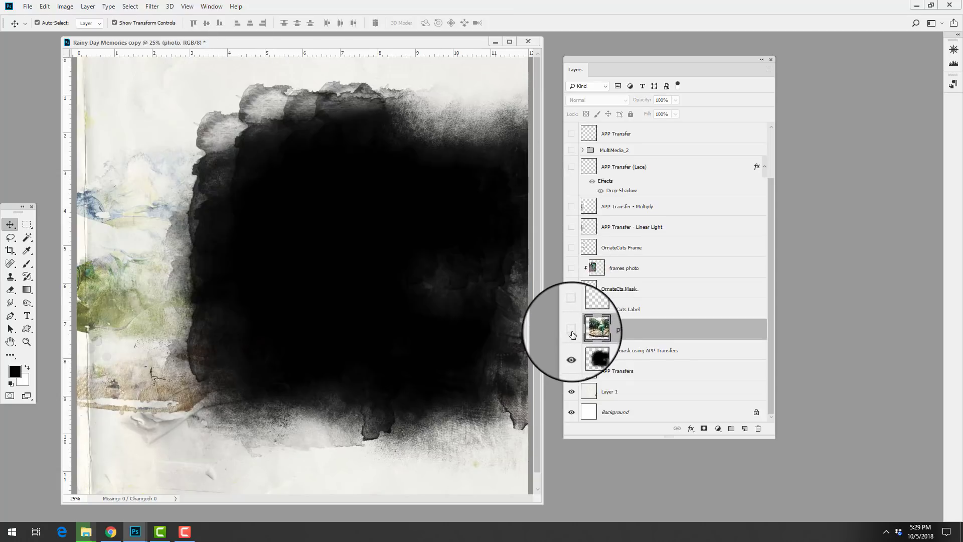
pyautogui.click(571, 330)
pyautogui.moveTo(431, 100); pyautogui.dragTo(426, 161)
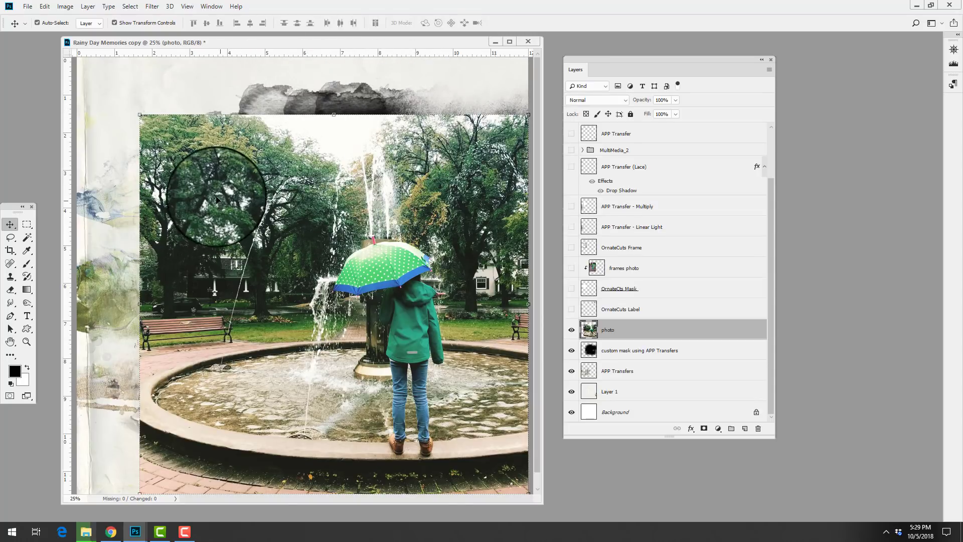
pyautogui.moveTo(215, 199); pyautogui.dragTo(218, 161)
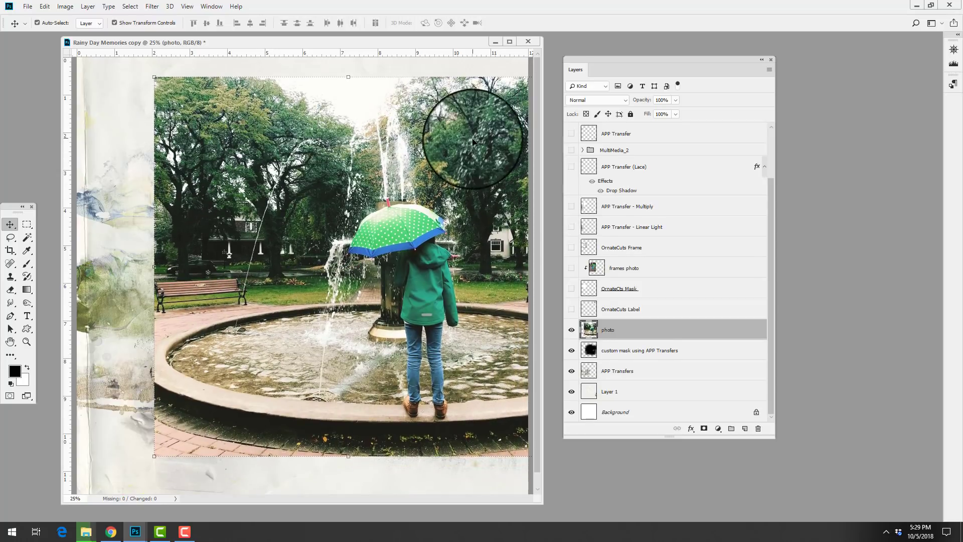
# Create a clipping mask so the fountain photo is clipped inside the custom mask layer
pyautogui.click(88, 6)
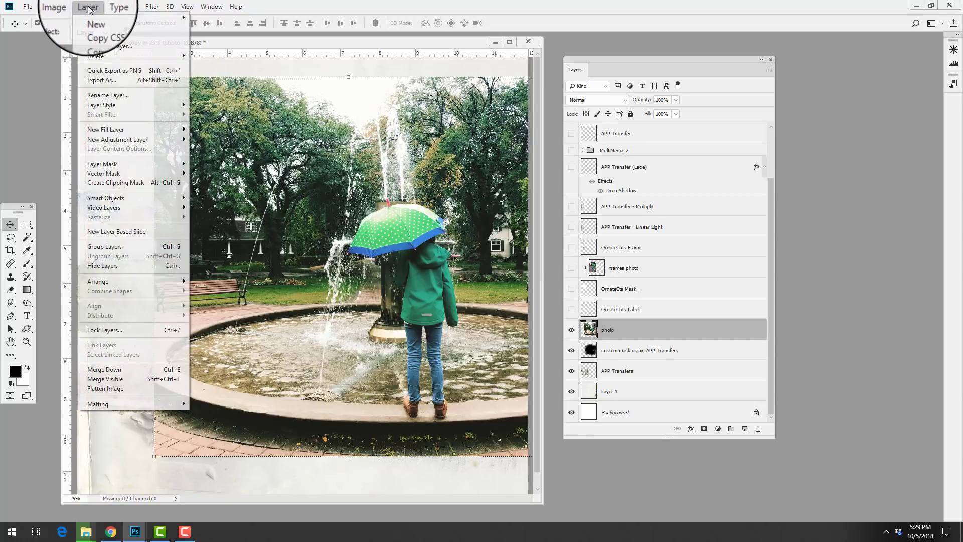
pyautogui.click(116, 182)
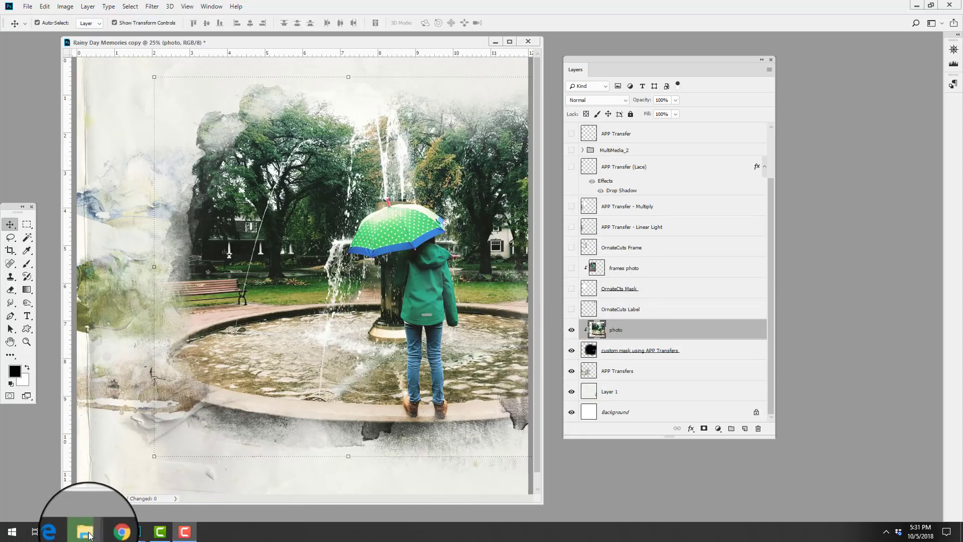
# Open folder 1 inside OrnateCuts No 1 and preview the 1A, 1B and 1C png pieces
pyautogui.moveTo(89, 536)
pyautogui.click(86, 483)
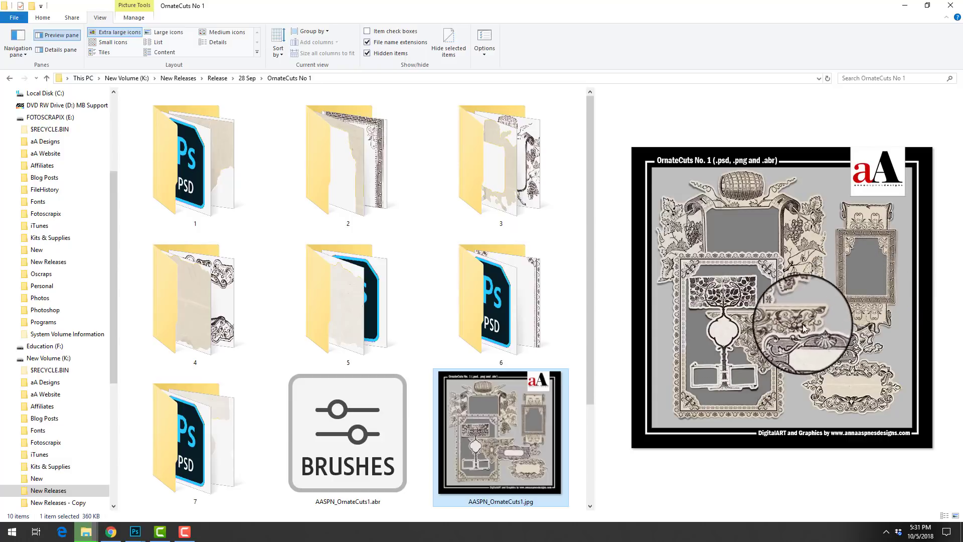
pyautogui.click(197, 166)
pyautogui.doubleClick(197, 166)
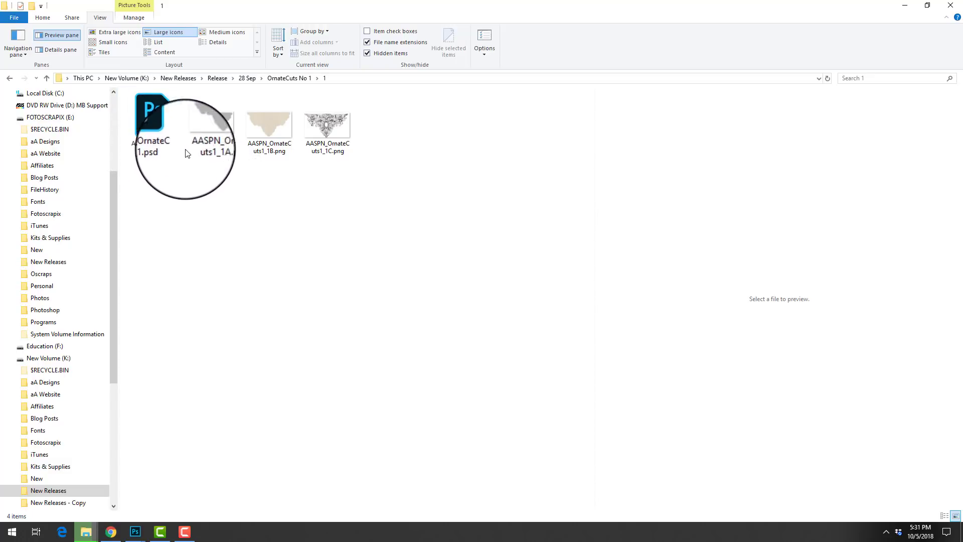
pyautogui.click(219, 134)
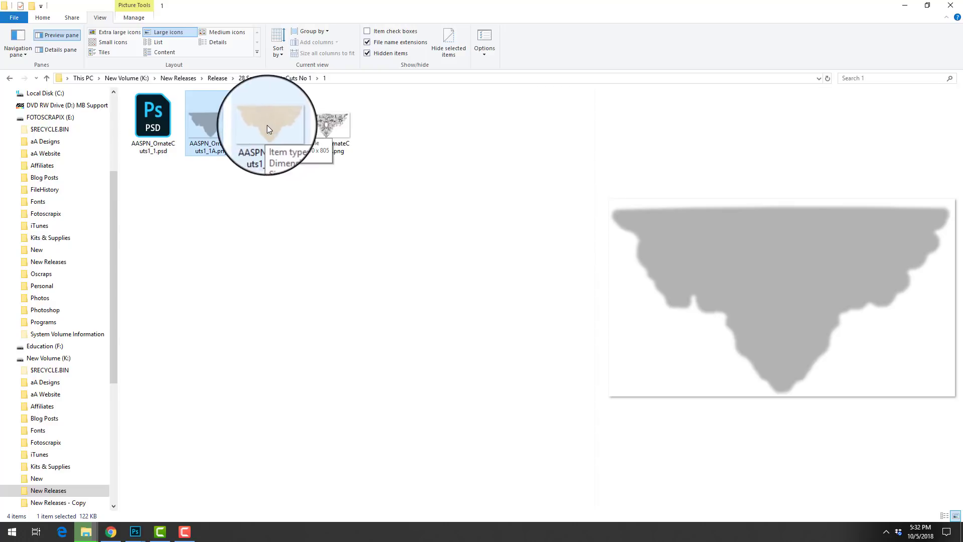
pyautogui.click(270, 130)
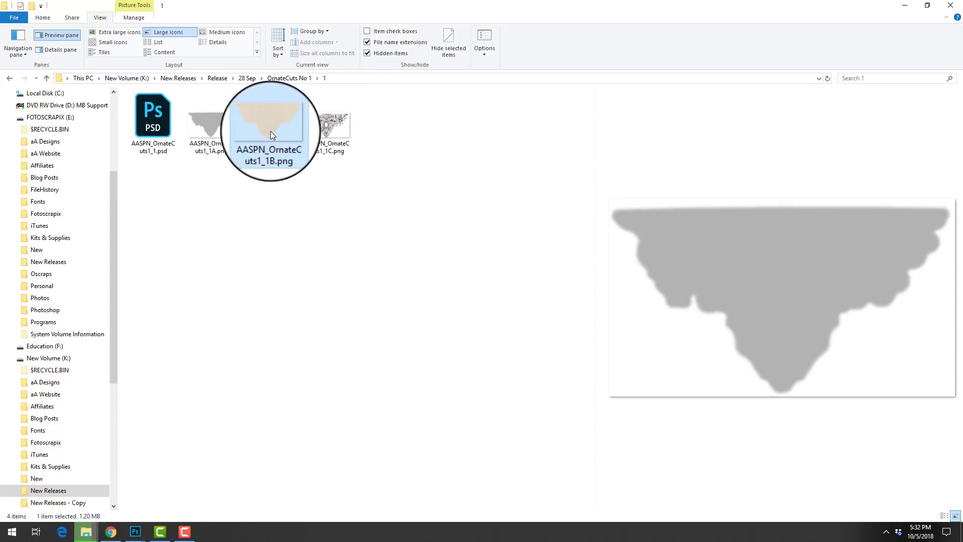
pyautogui.click(336, 128)
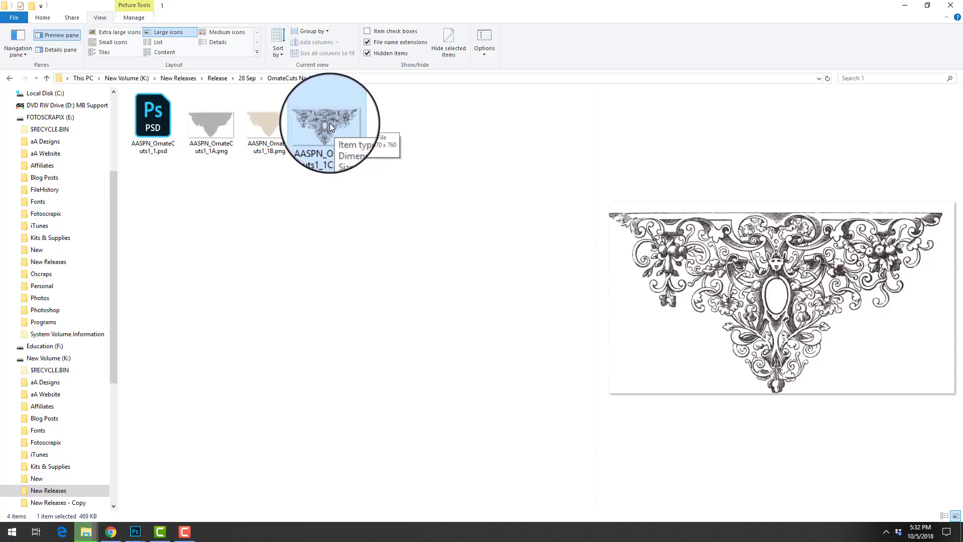
# Open folder 2 of OrnateCuts No 1, preview the ornate 2D frame, and go back up
pyautogui.click(288, 77)
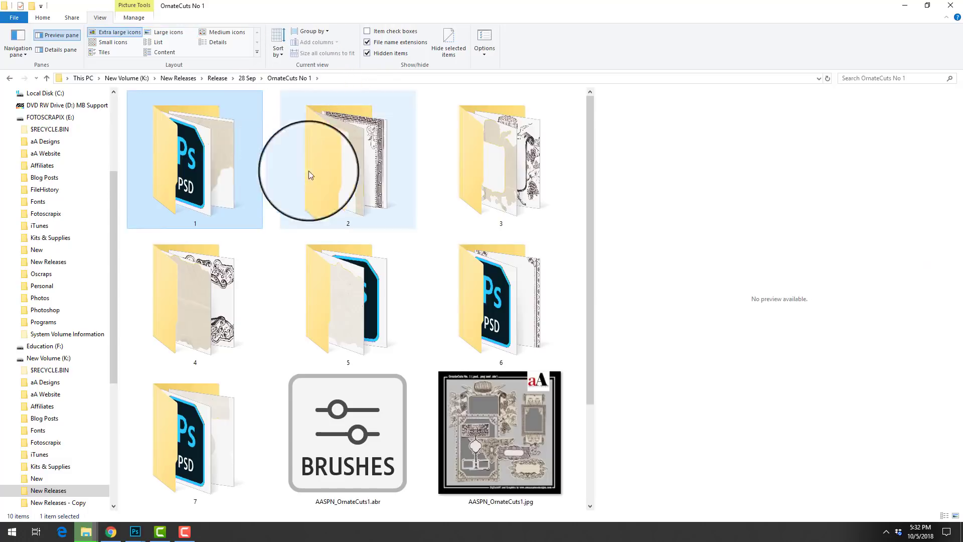
pyautogui.doubleClick(334, 168)
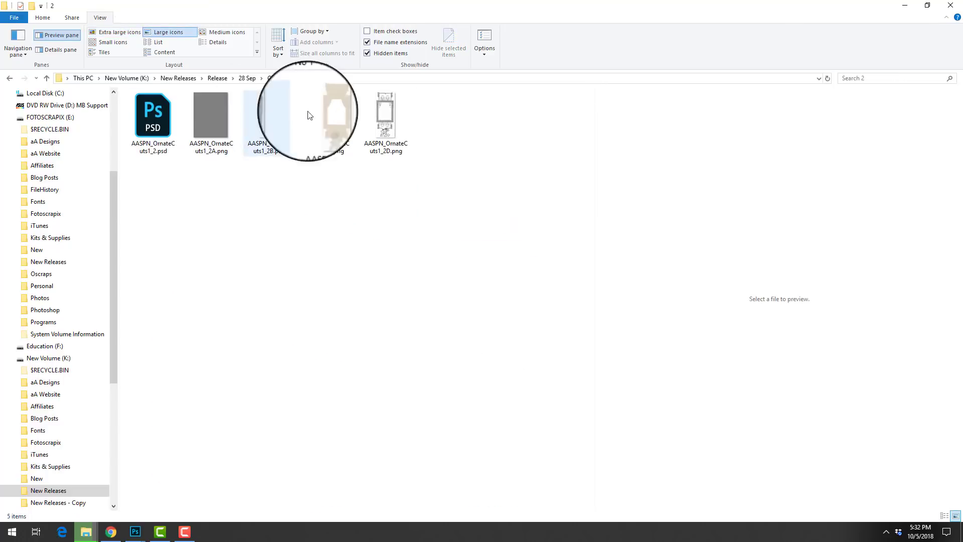
pyautogui.click(378, 115)
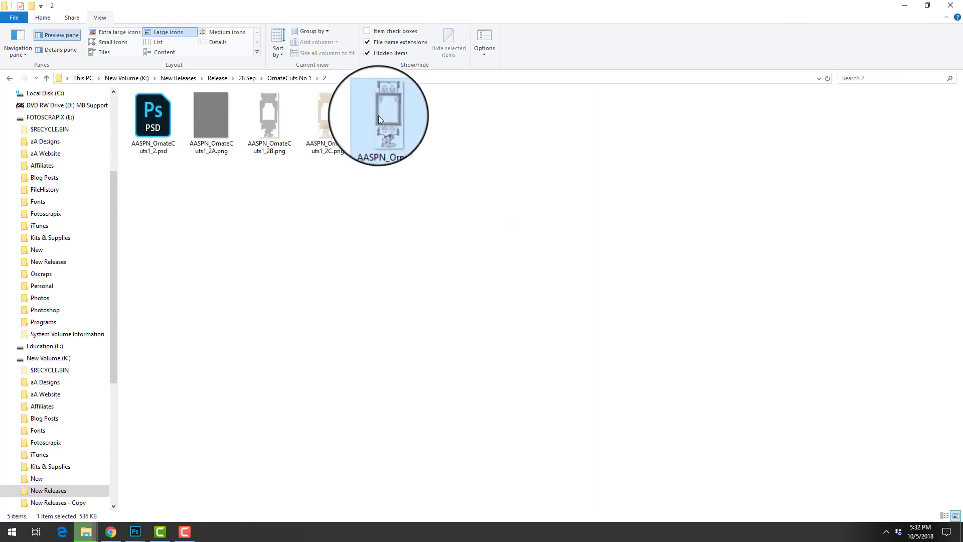
pyautogui.click(285, 82)
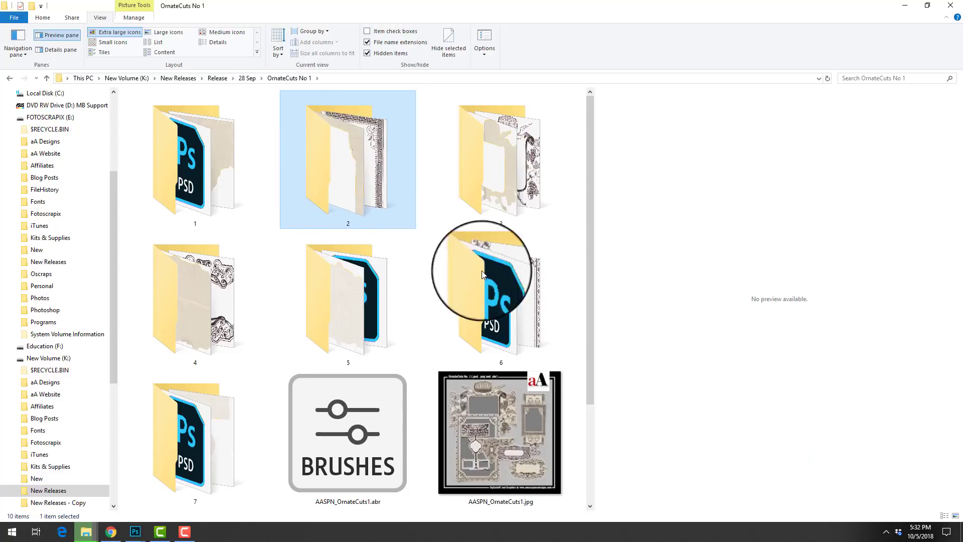
# Look inside folder 4, then return to OrnateCuts No 1 through the 28 Sep folder
pyautogui.scroll(-2, 588, 231)
pyautogui.moveTo(616, 322); pyautogui.dragTo(615, 346)
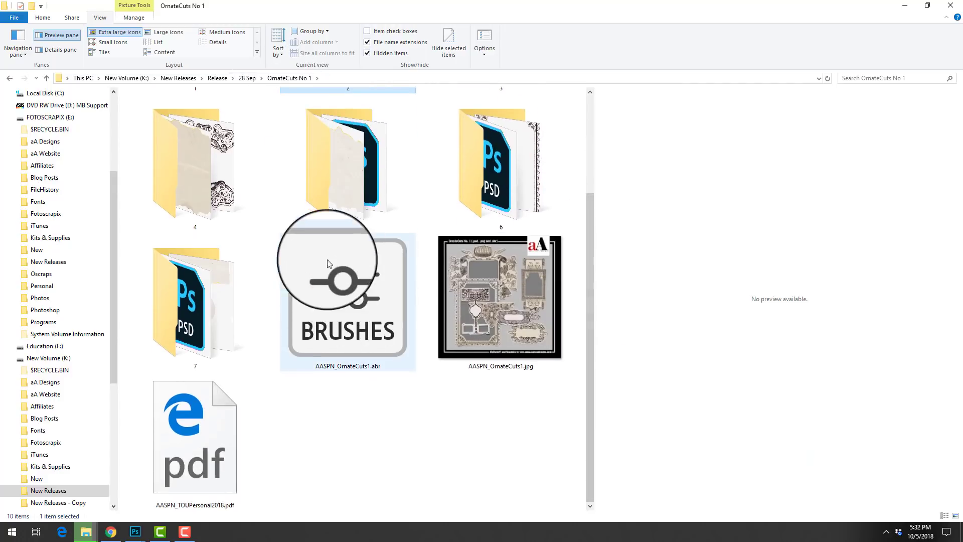
pyautogui.doubleClick(221, 176)
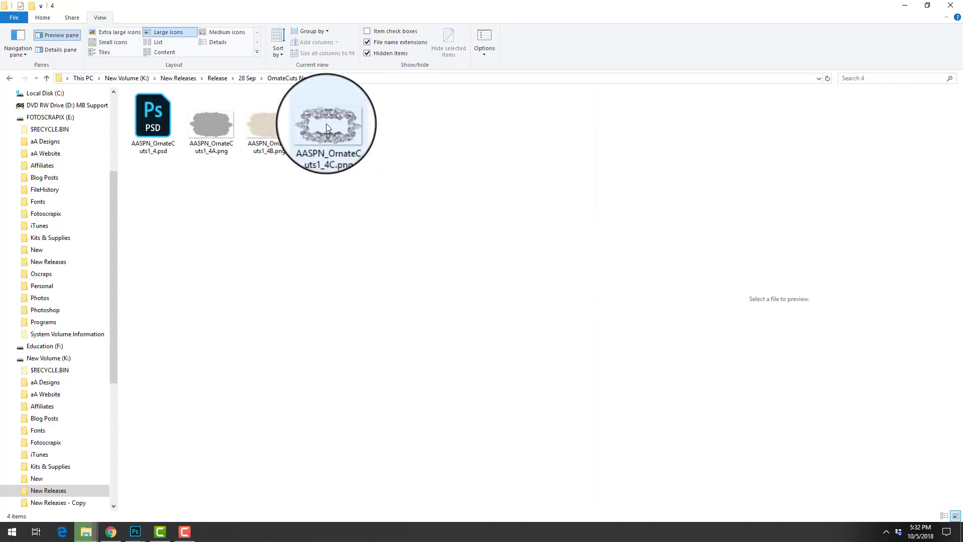
pyautogui.click(247, 78)
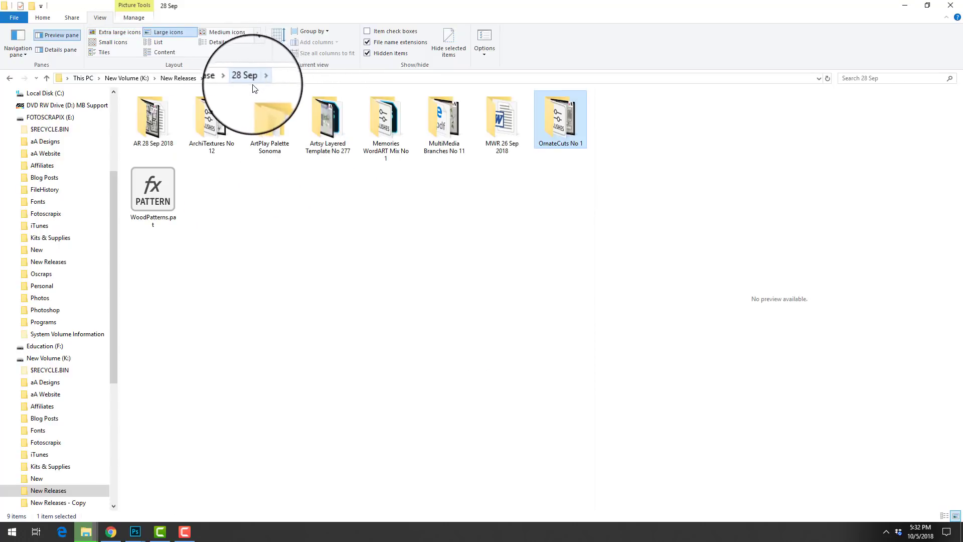
pyautogui.doubleClick(558, 113)
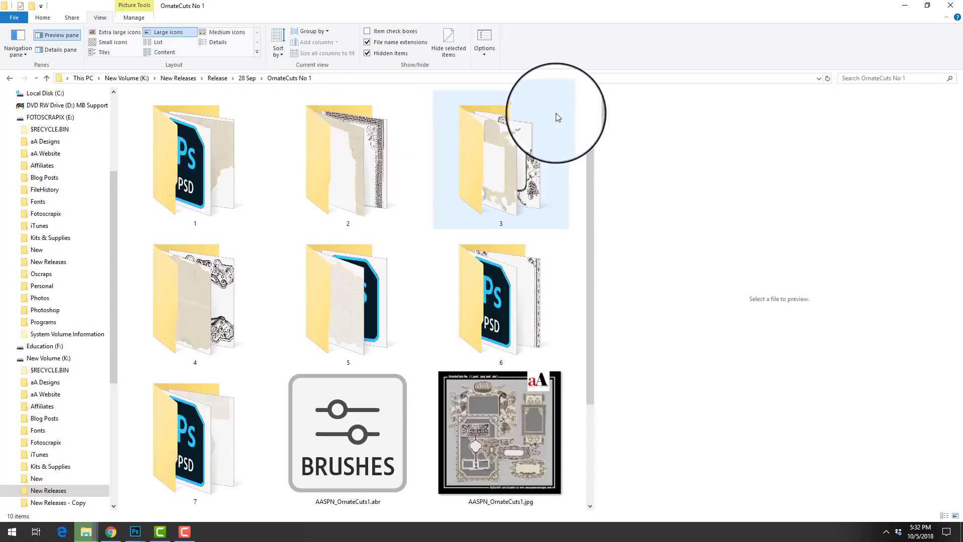
pyautogui.moveTo(590, 273); pyautogui.dragTo(587, 366)
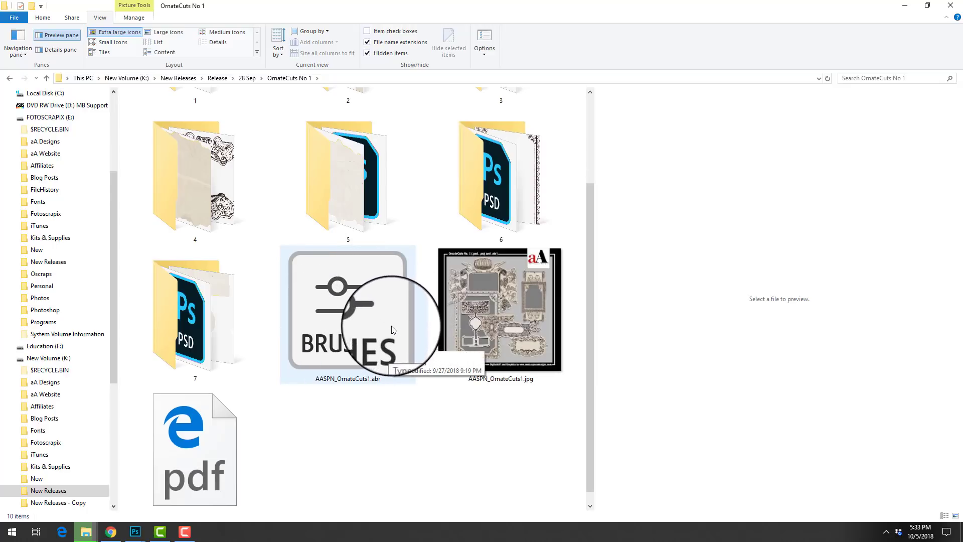
# Bring Rainy Day Memories forward, show the OrnateCuts Label lace ornament, and enlarge the window
pyautogui.moveTo(141, 531)
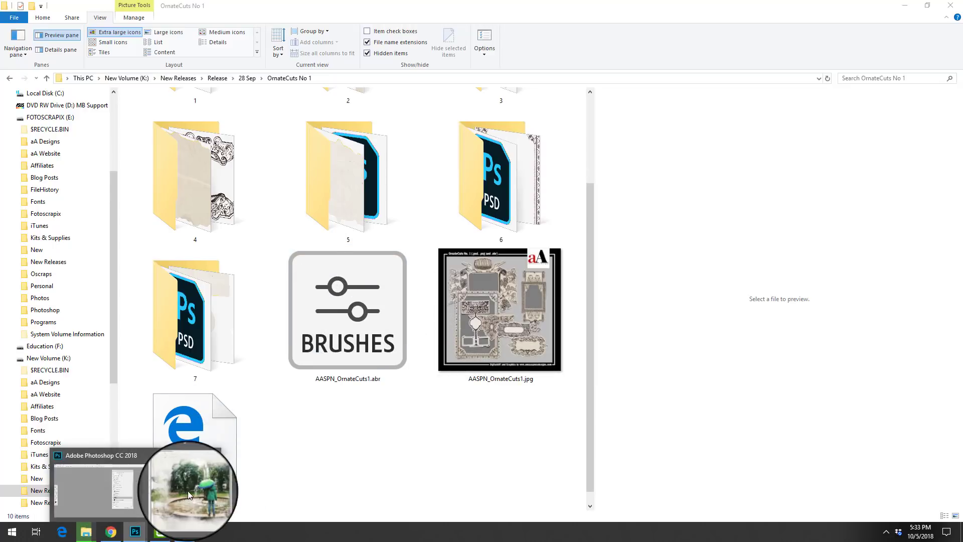
pyautogui.click(189, 490)
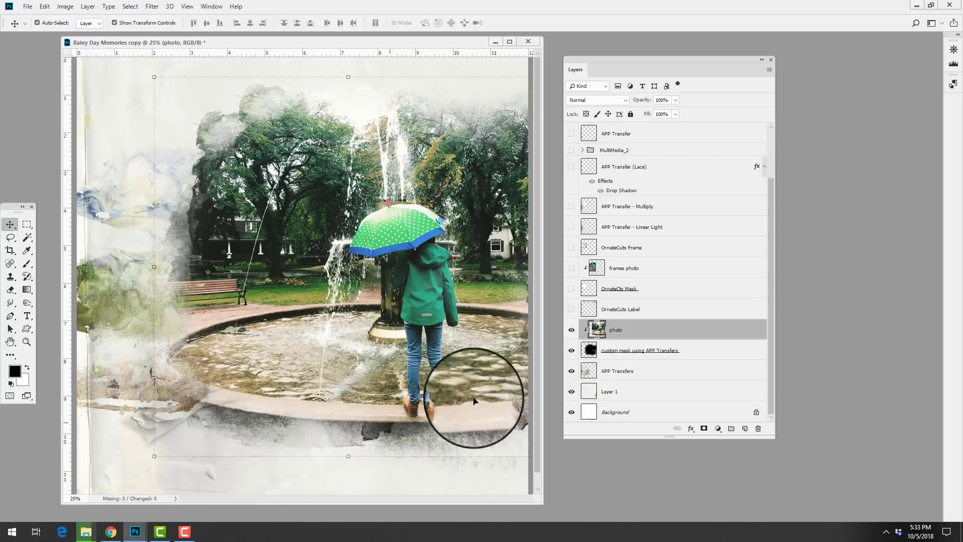
pyautogui.click(571, 309)
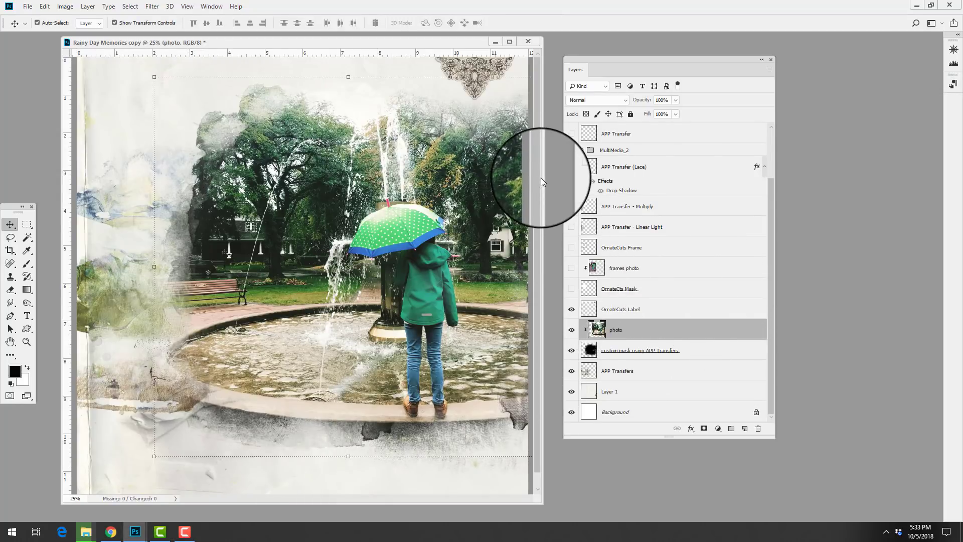
pyautogui.moveTo(540, 176); pyautogui.dragTo(692, 165)
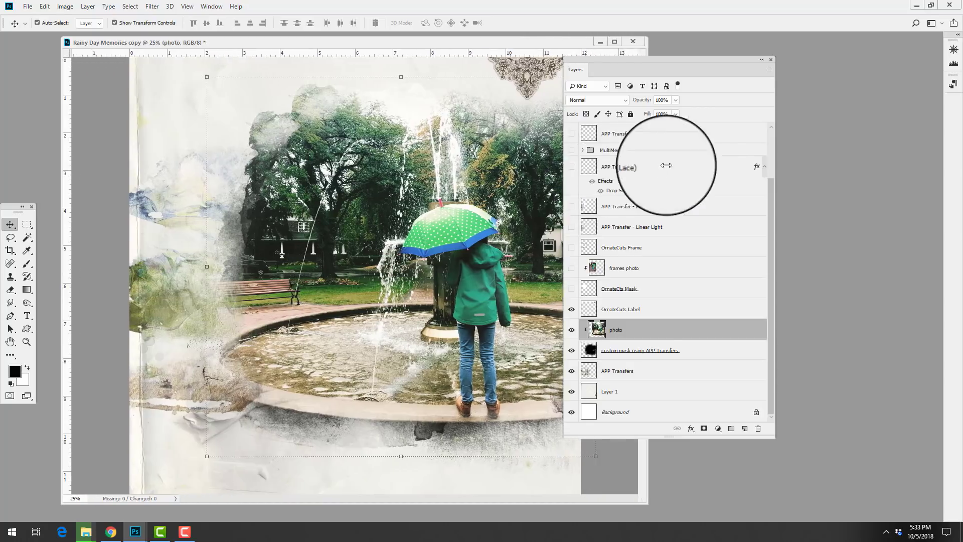
pyautogui.moveTo(507, 40); pyautogui.dragTo(474, 10)
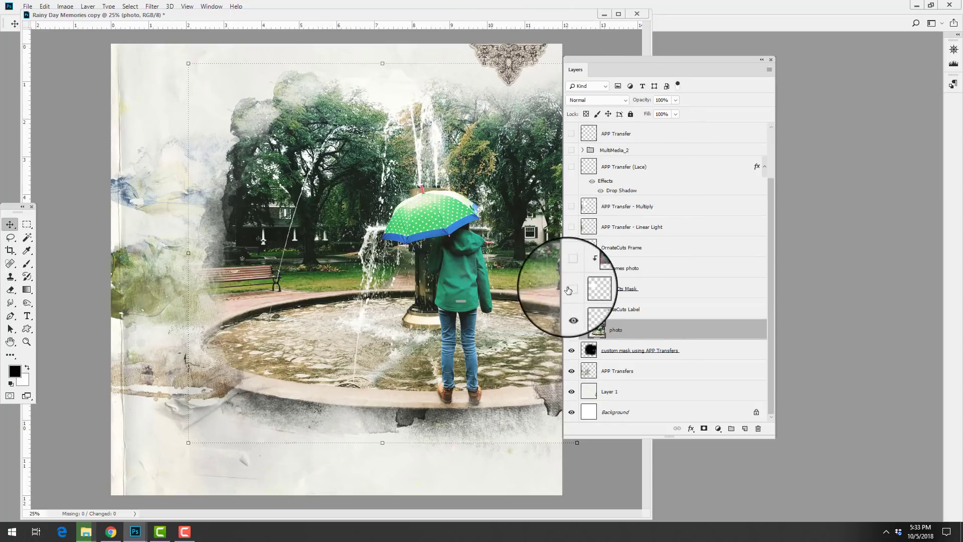
# Turn on the OrnateCuts Frame, OrnateCuts Mask and clipped girl photo layers
pyautogui.click(572, 248)
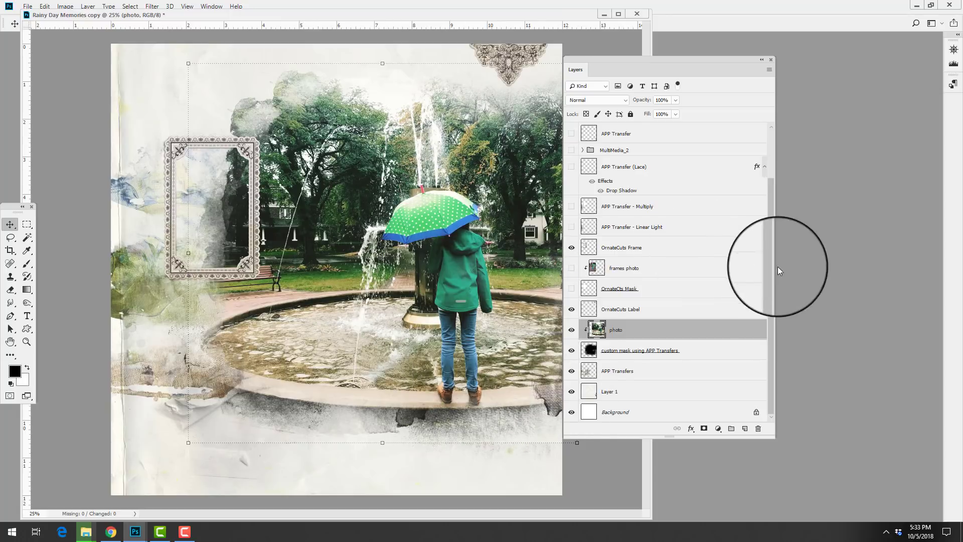
pyautogui.click(571, 290)
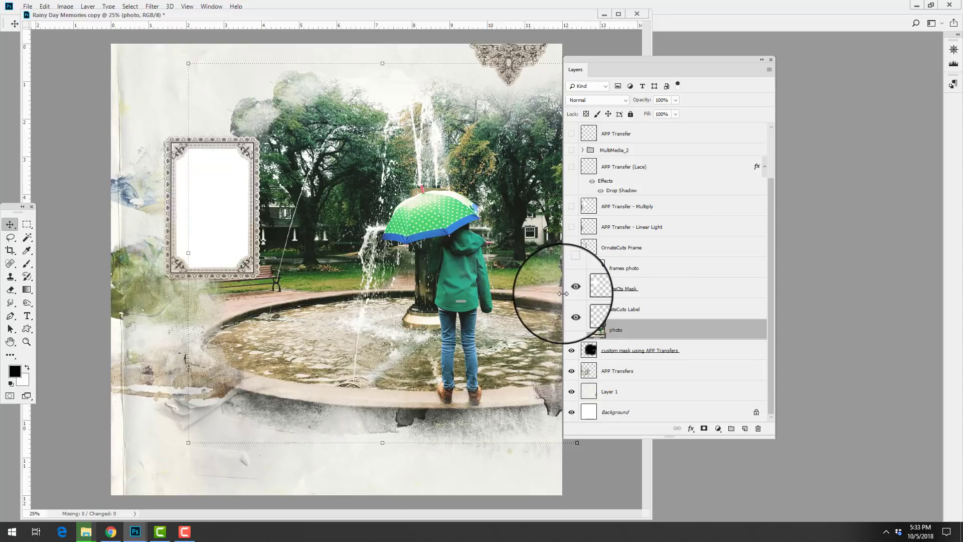
pyautogui.click(571, 269)
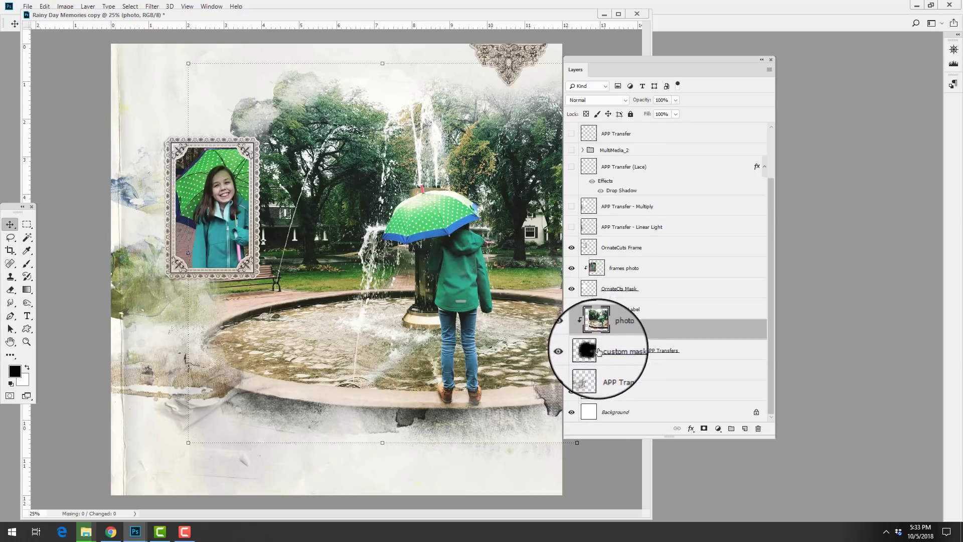
pyautogui.moveTo(613, 58); pyautogui.dragTo(631, 74)
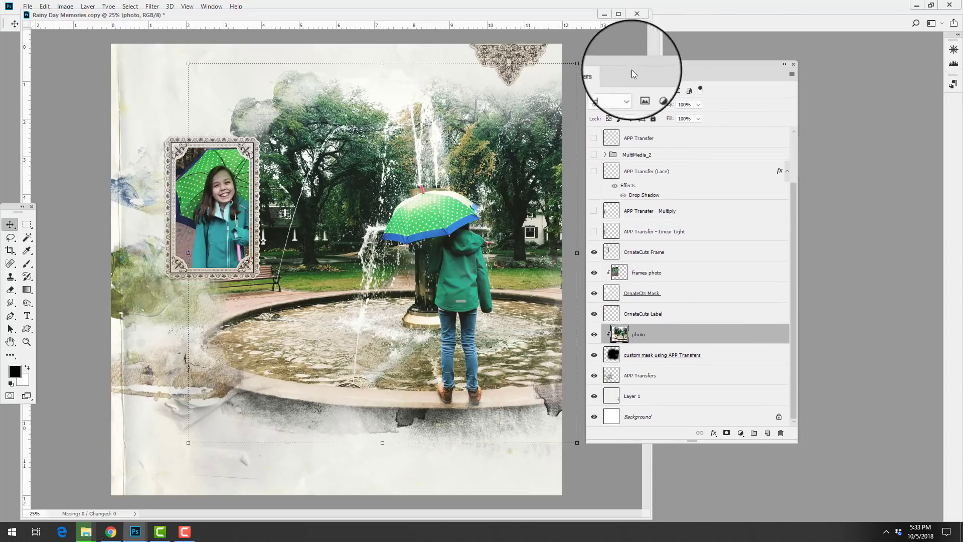
# Show and select APP Transfer - Linear Light, trying Normal and Multiply blend modes
pyautogui.click(594, 231)
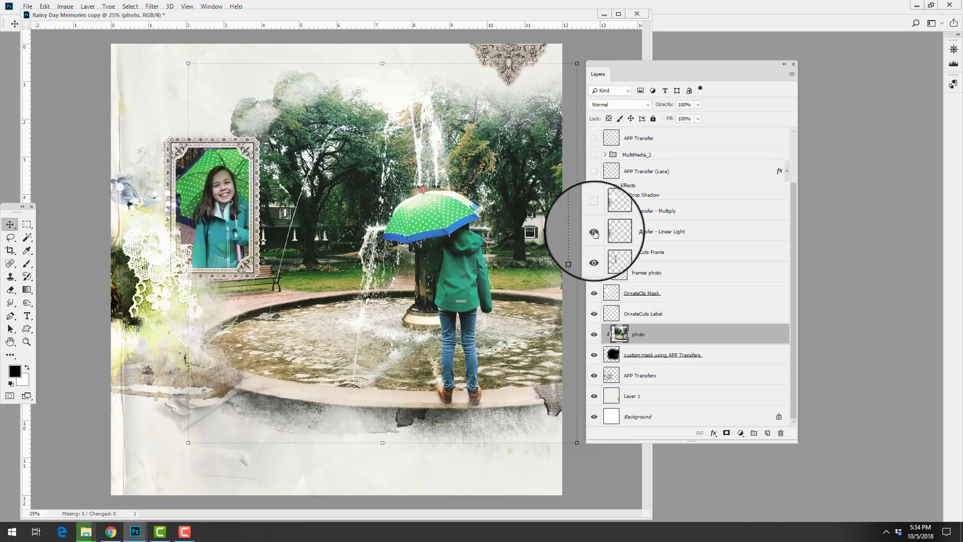
pyautogui.click(616, 231)
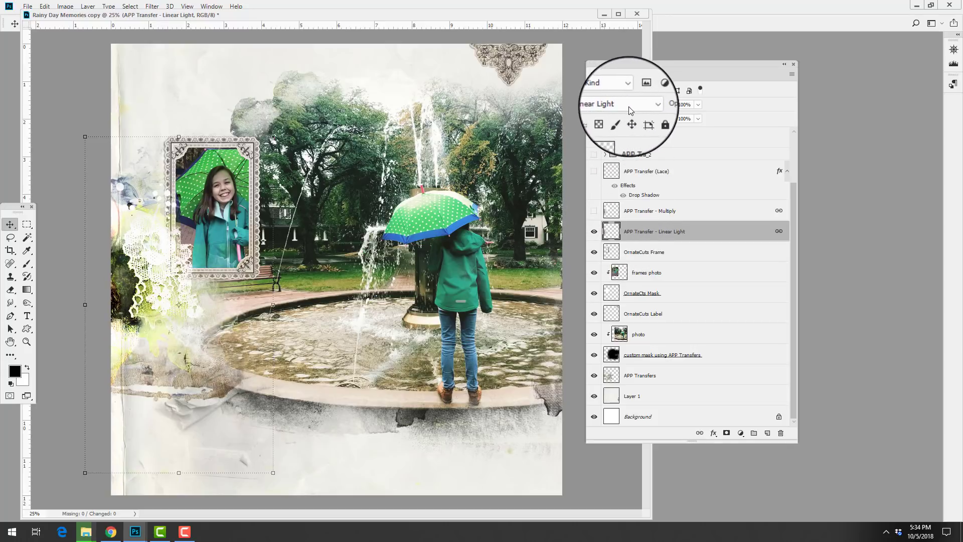
pyautogui.click(642, 105)
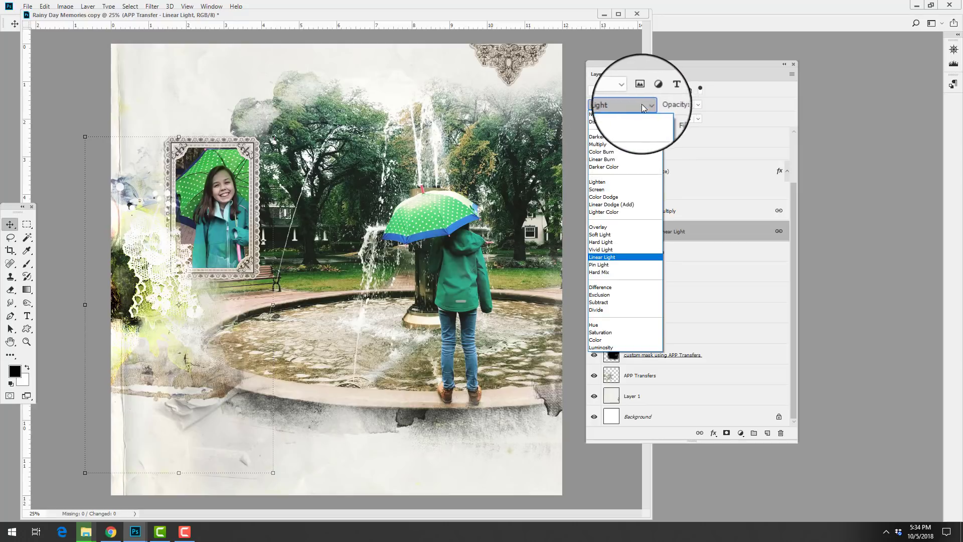
pyautogui.click(604, 115)
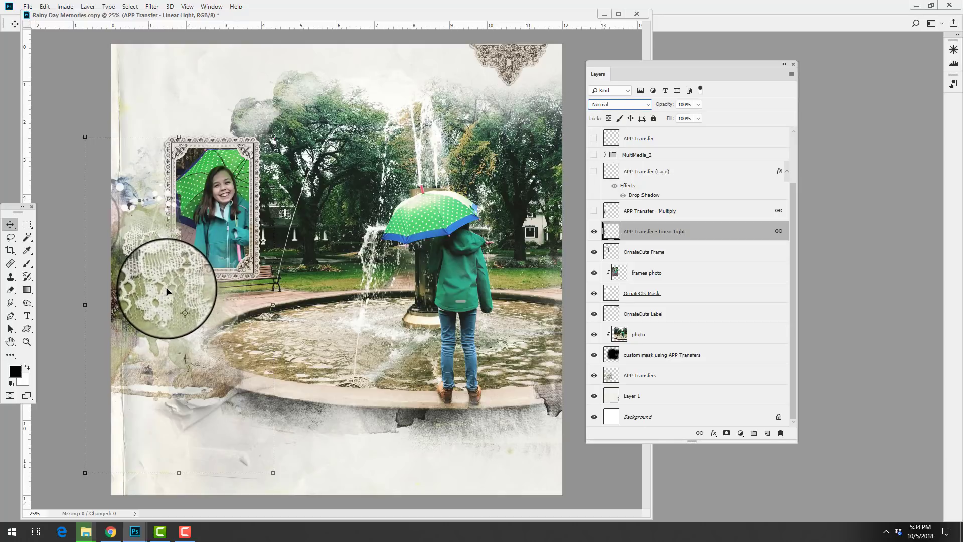
pyautogui.click(651, 105)
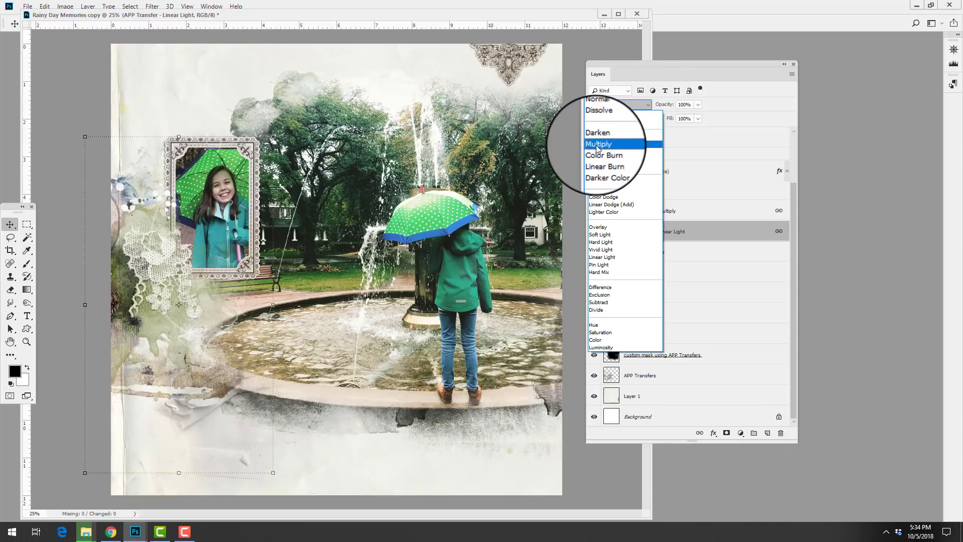
pyautogui.click(596, 144)
# Try Lighten and Color Dodge on the lace transfer, then settle on Linear Light
pyautogui.click(633, 104)
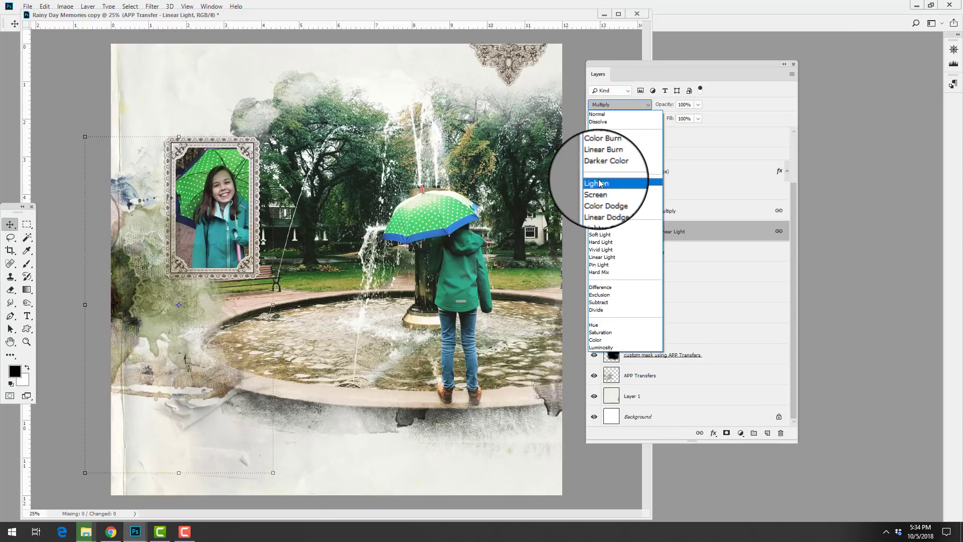
pyautogui.click(600, 183)
pyautogui.click(649, 105)
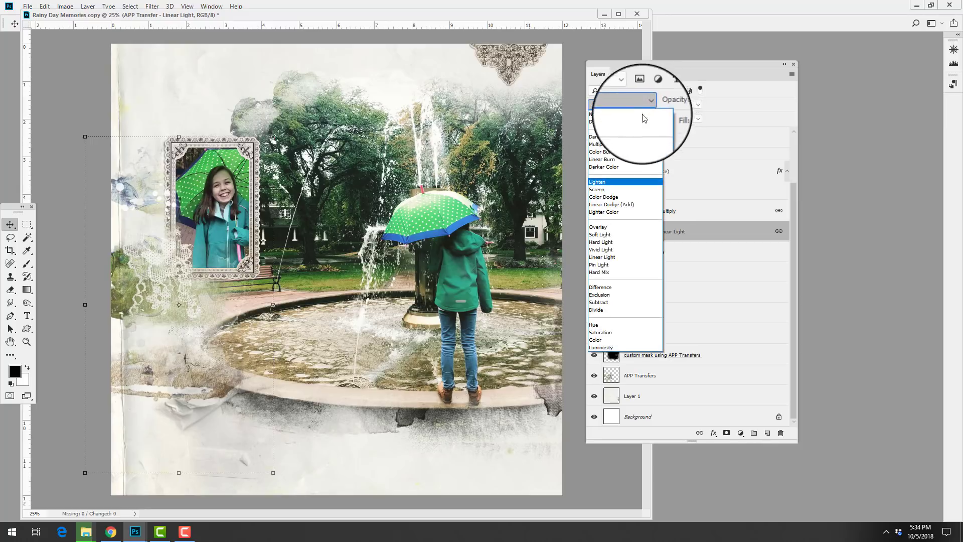
pyautogui.click(604, 197)
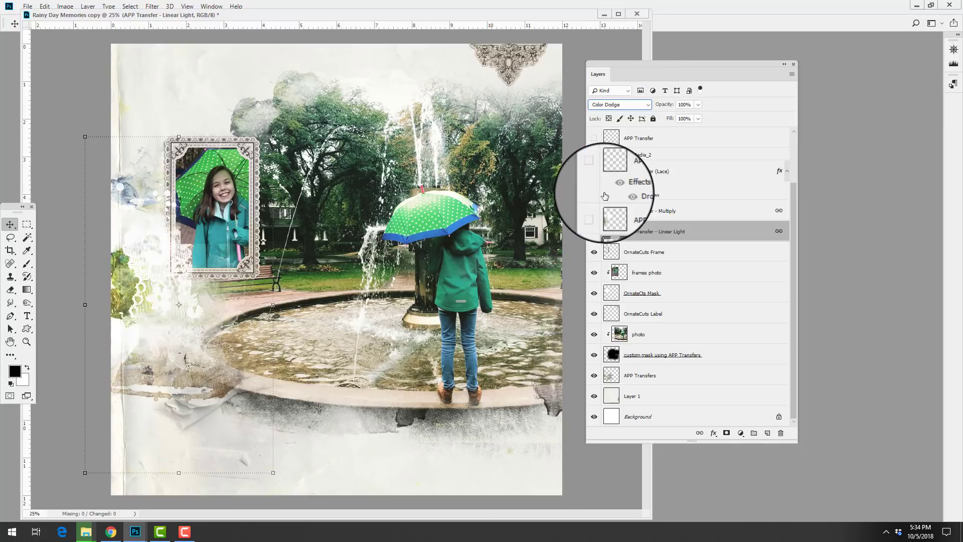
pyautogui.click(647, 105)
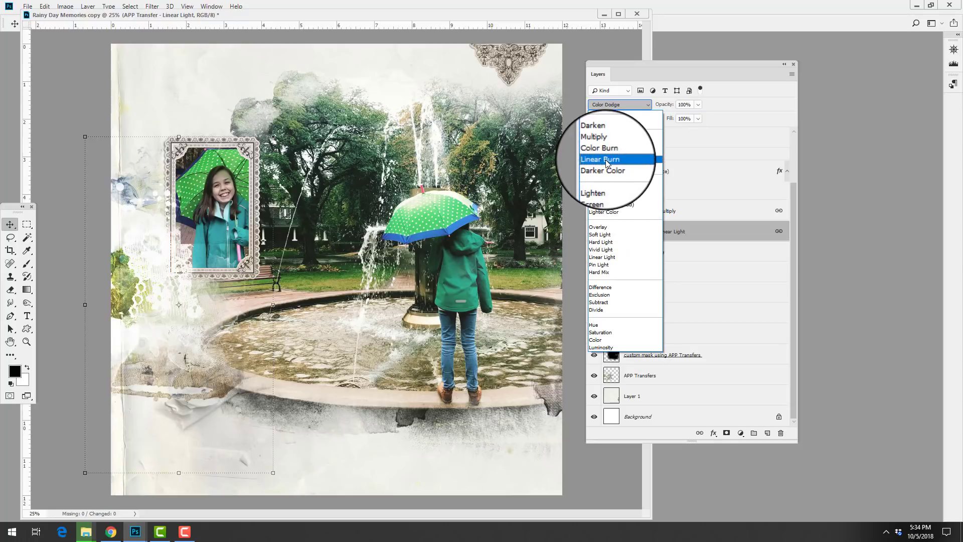
pyautogui.click(606, 257)
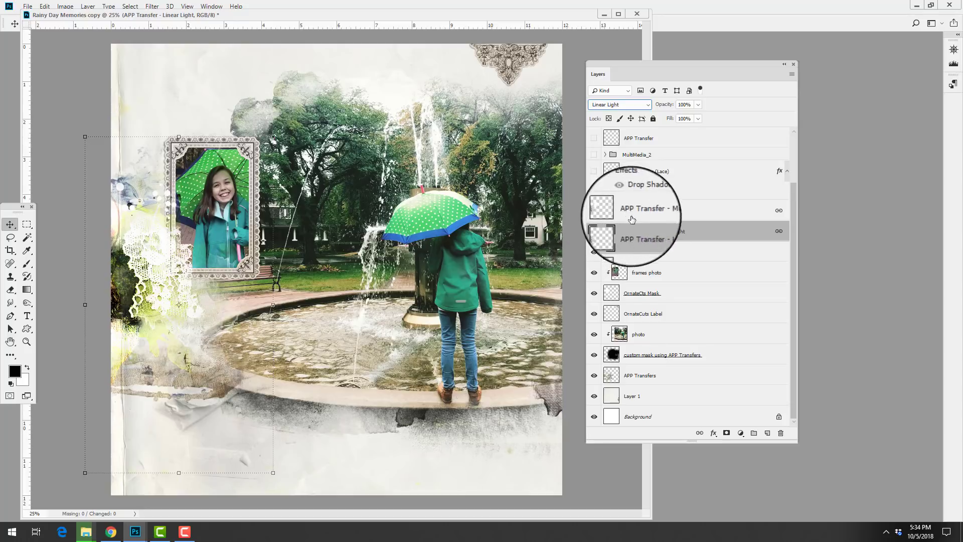
# Show and select APP Transfer - Multiply, trying Normal and Darken blend modes
pyautogui.click(594, 212)
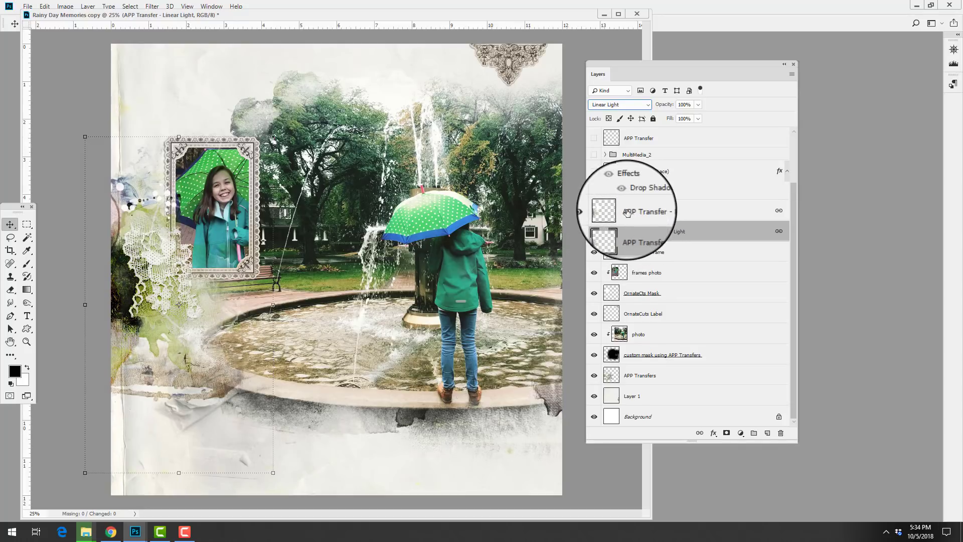
pyautogui.click(615, 212)
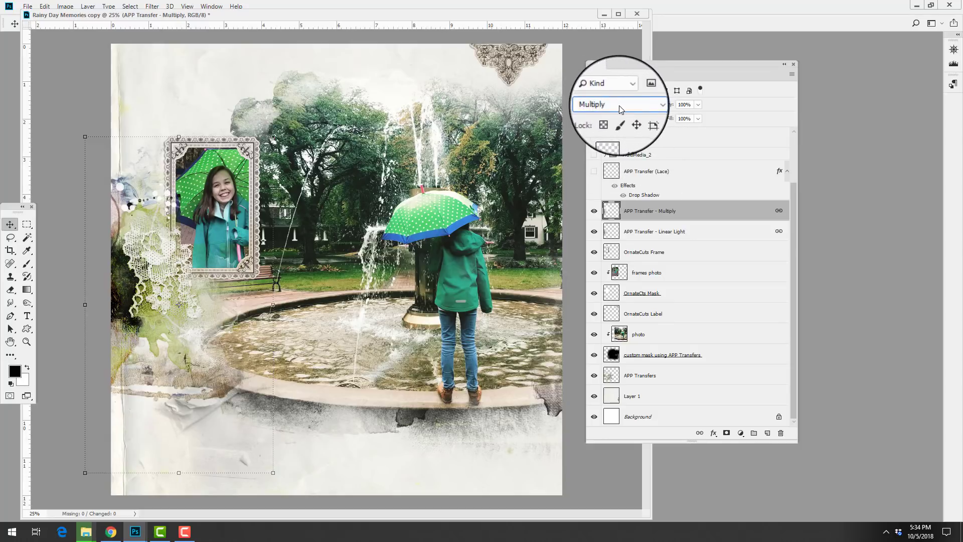
pyautogui.click(645, 105)
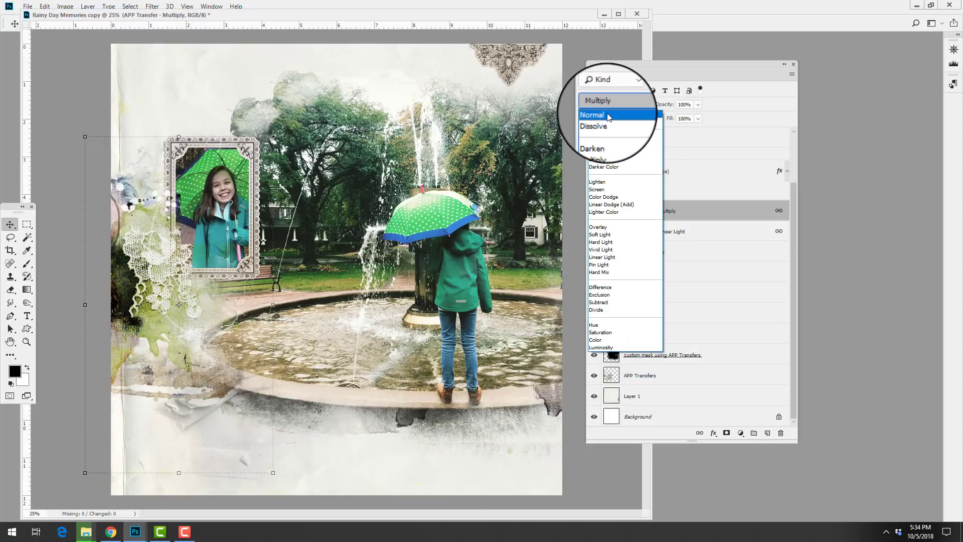
pyautogui.click(609, 116)
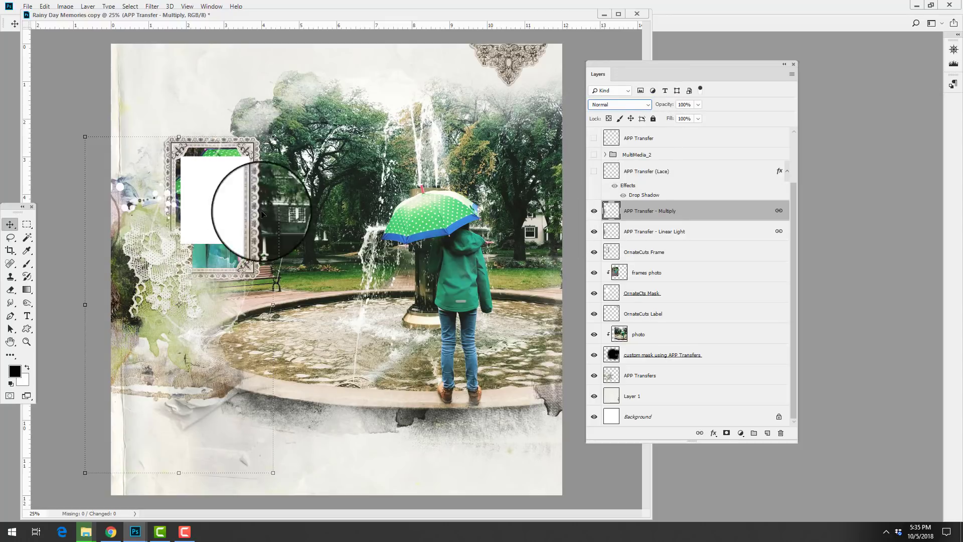
pyautogui.click(632, 105)
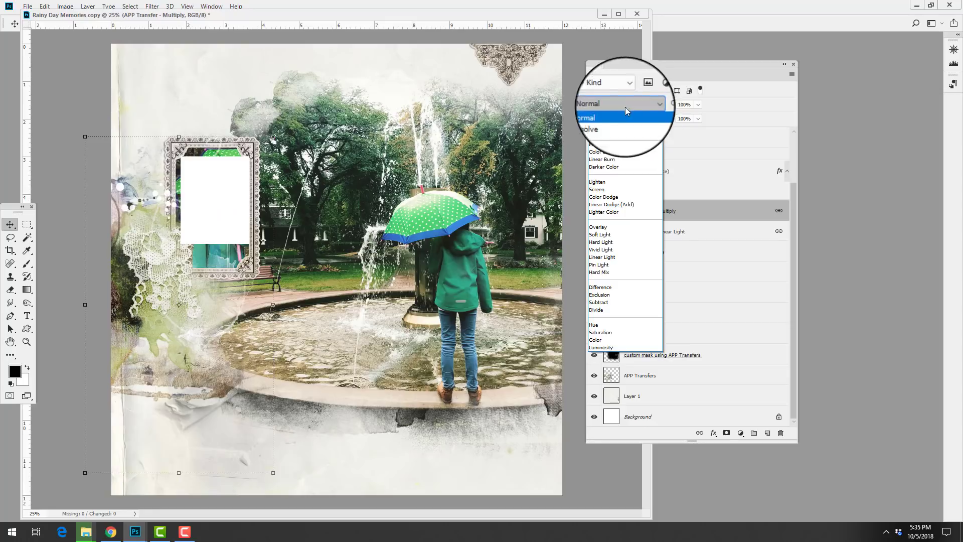
pyautogui.click(602, 137)
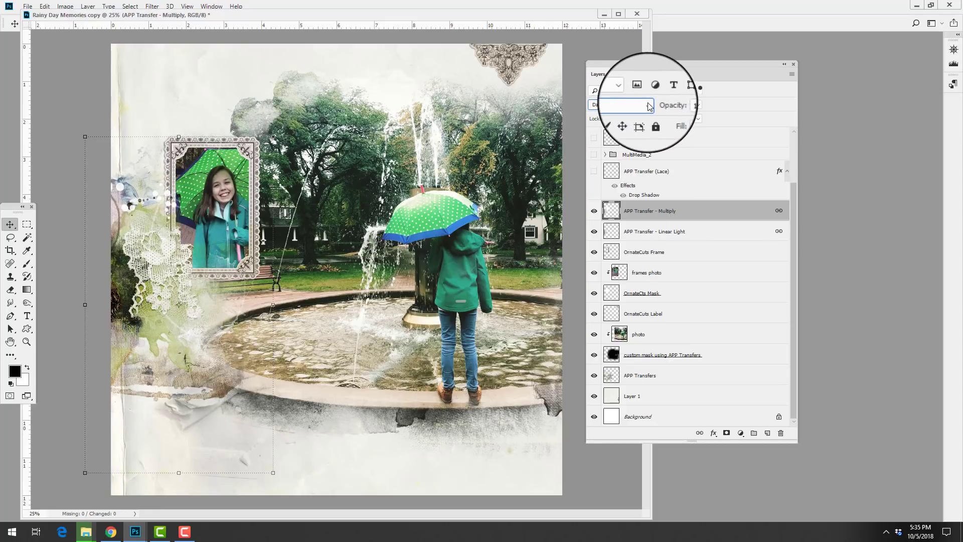
# Try Color Burn, then set Multiply and toggle the layer off and on to compare
pyautogui.click(648, 105)
pyautogui.click(604, 149)
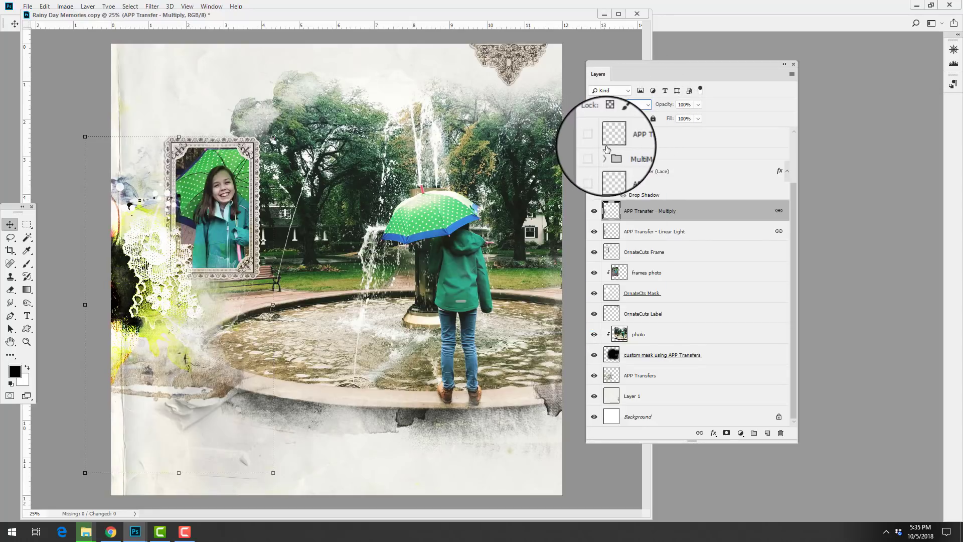
pyautogui.click(647, 105)
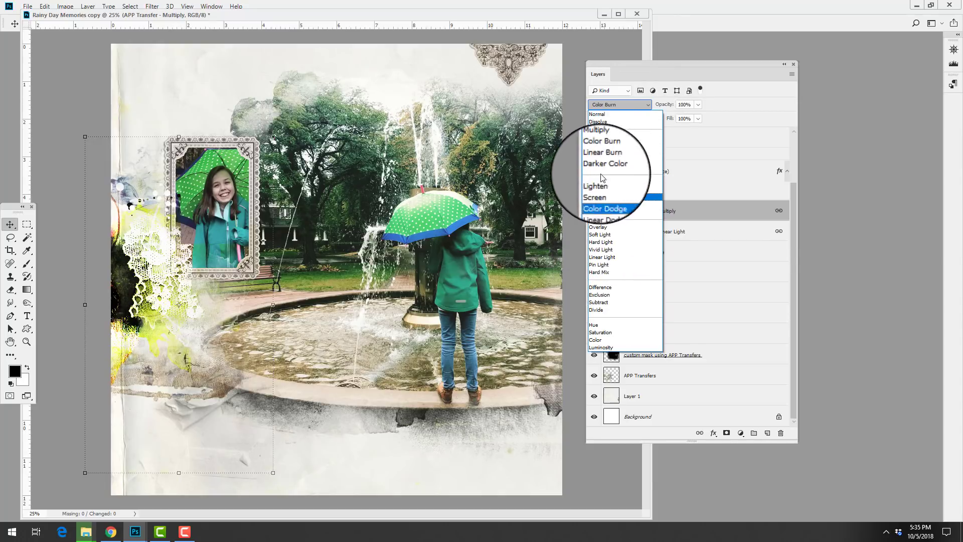
pyautogui.click(602, 144)
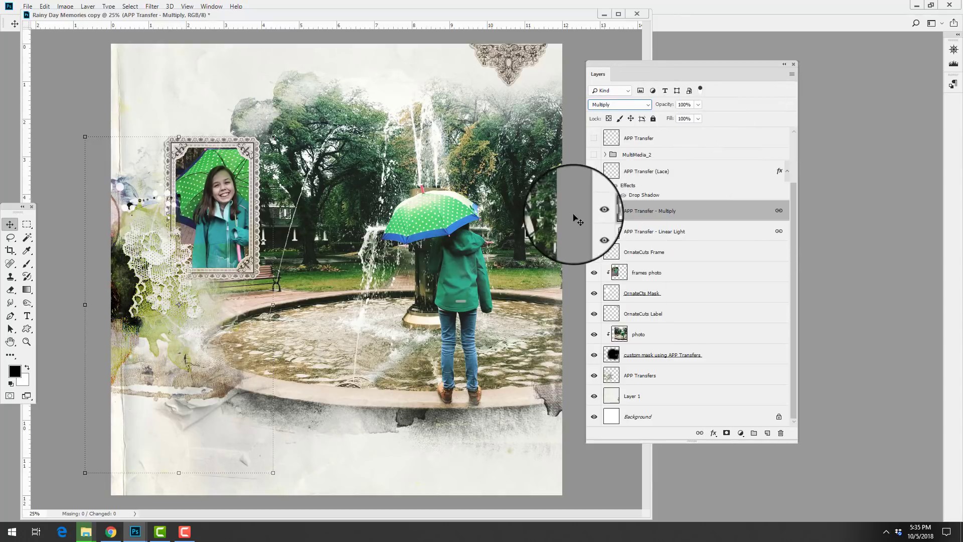
pyautogui.click(594, 211)
pyautogui.click(593, 212)
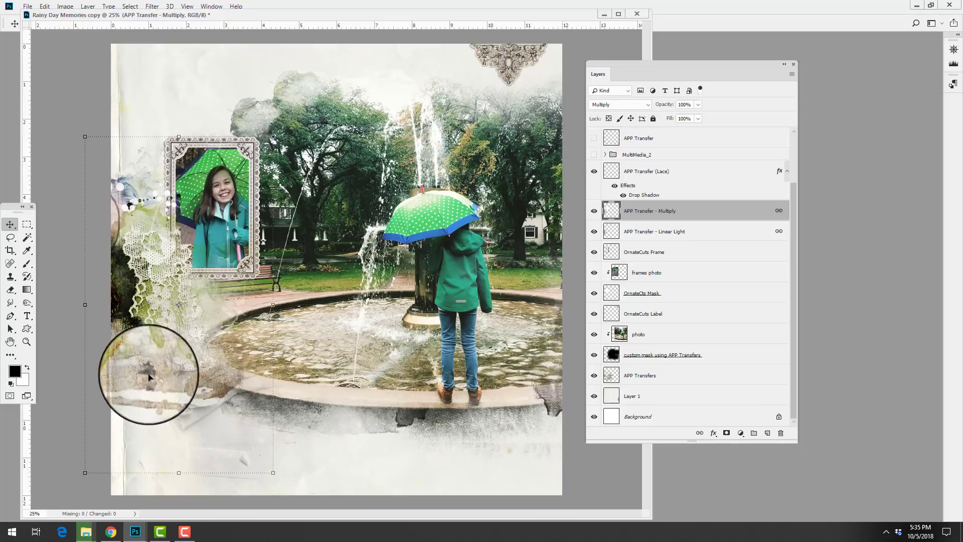
pyautogui.click(641, 173)
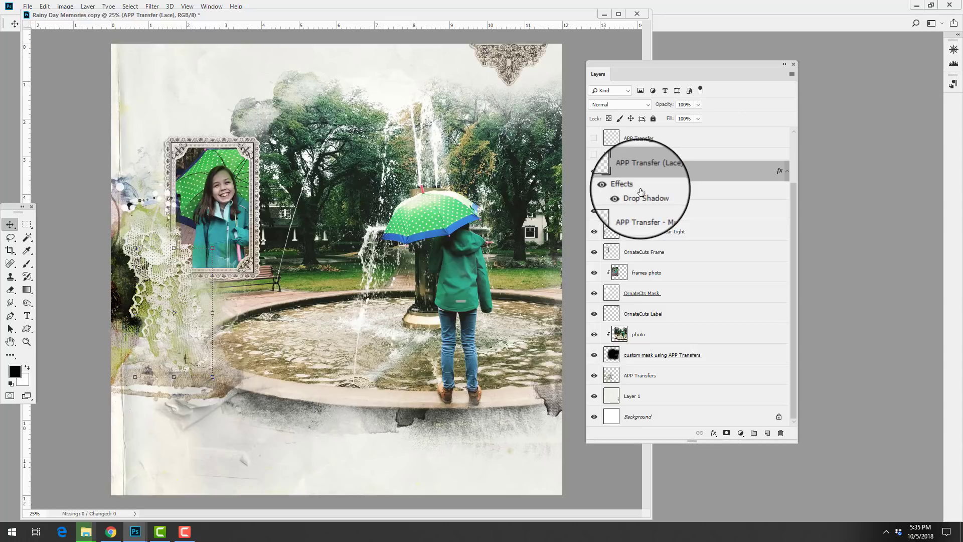
# Expand and show the MultiMedia_2 group, checking the fotoglow layer's effect
pyautogui.click(605, 156)
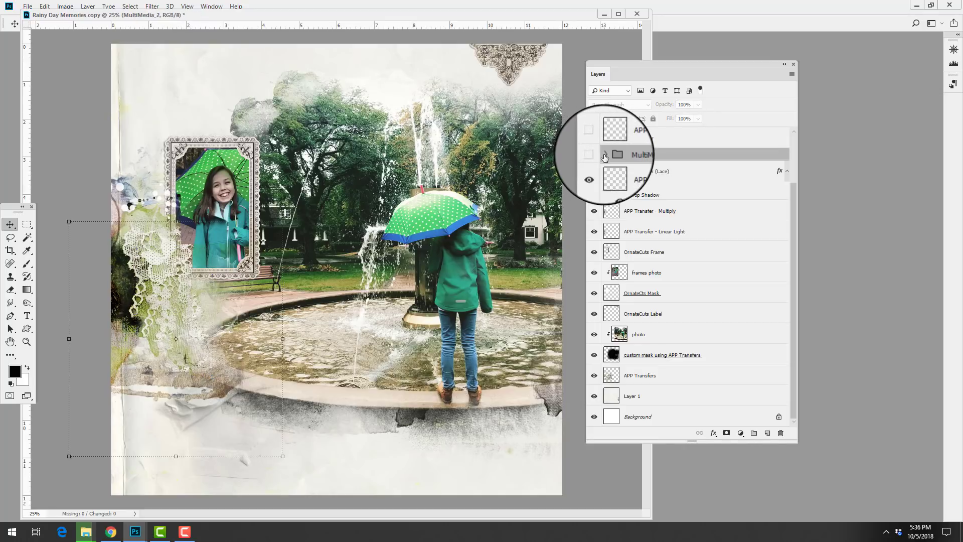
pyautogui.click(605, 155)
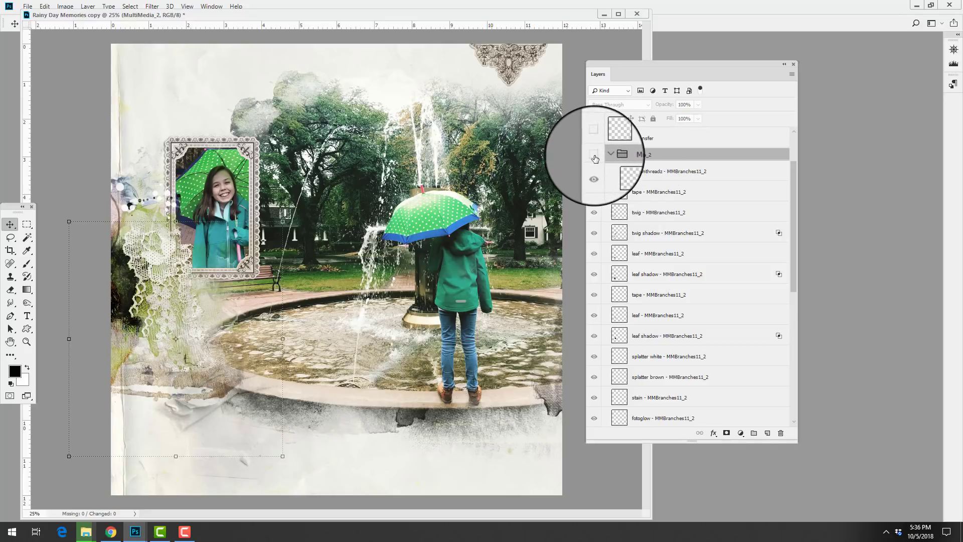
pyautogui.click(594, 156)
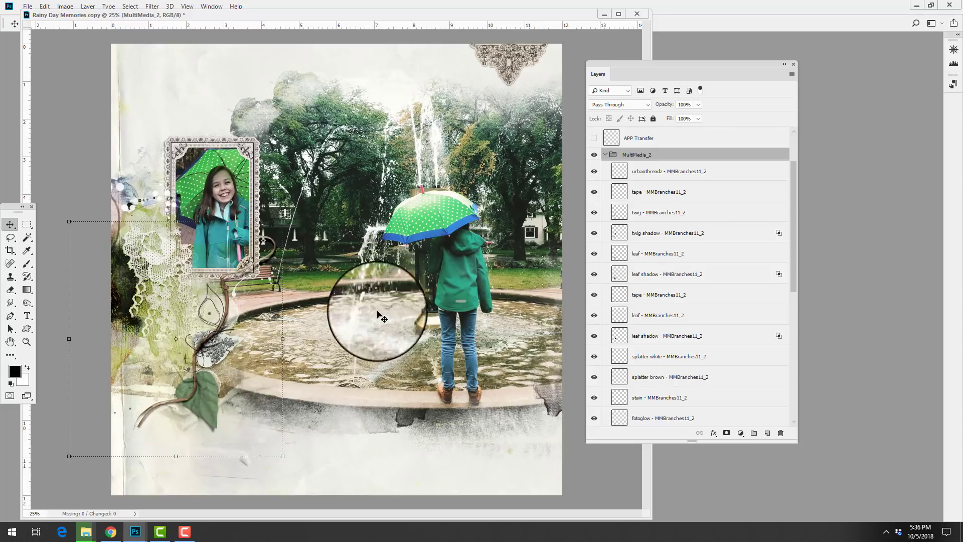
pyautogui.moveTo(793, 170); pyautogui.dragTo(802, 205)
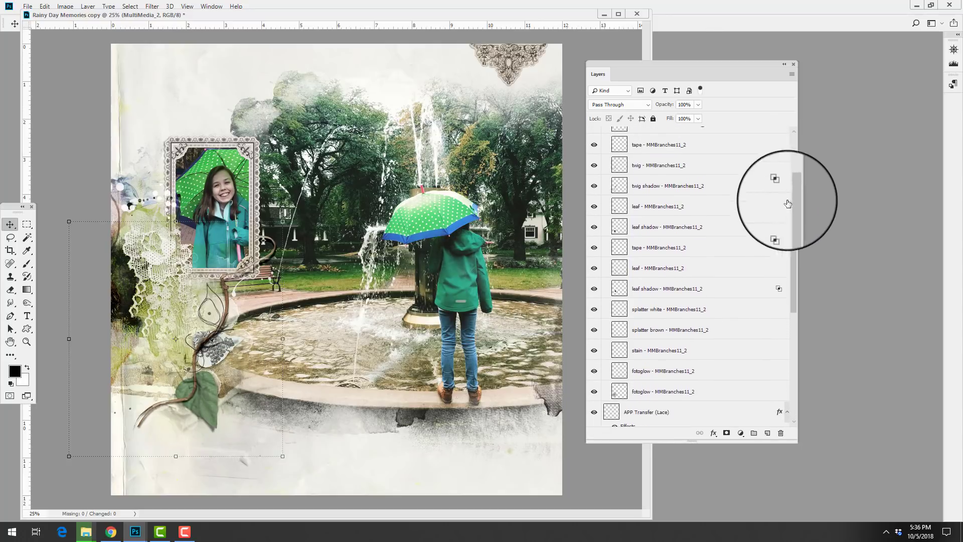
pyautogui.click(595, 372)
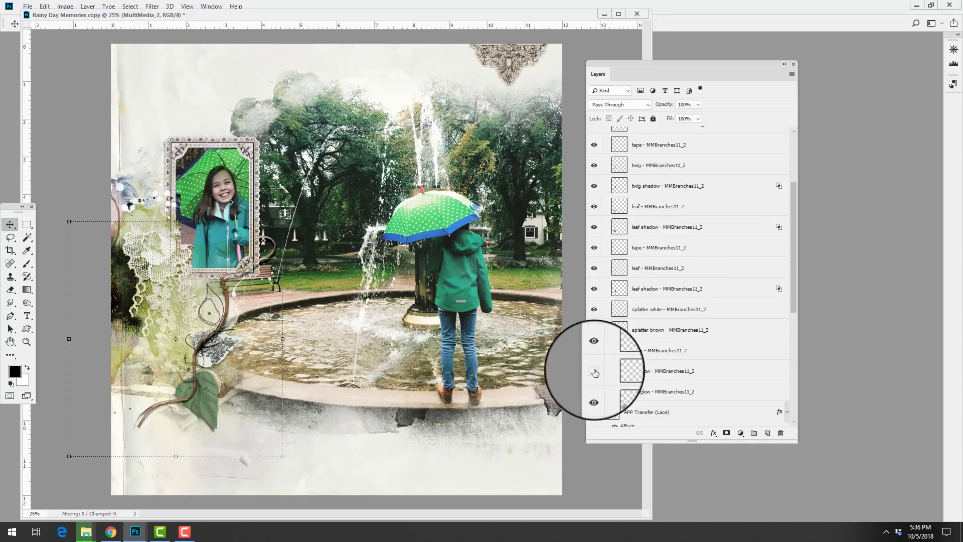
pyautogui.click(594, 372)
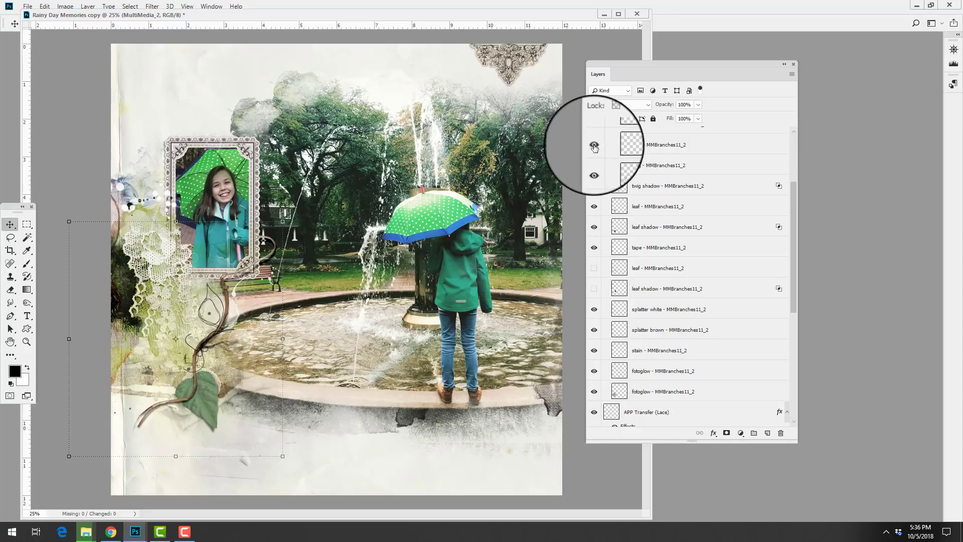
# Show the hidden lacy leaf layer and compare it against the green leaf
pyautogui.click(593, 268)
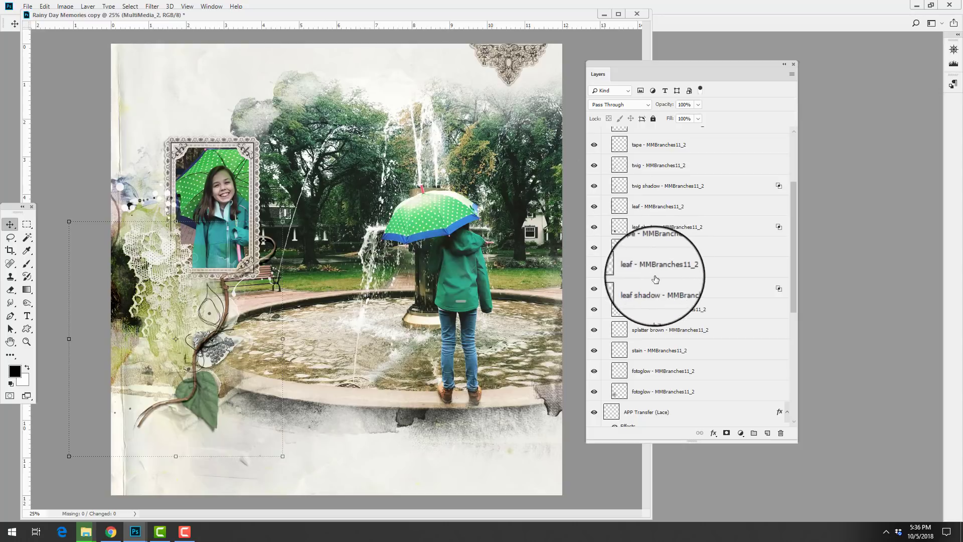
pyautogui.click(600, 269)
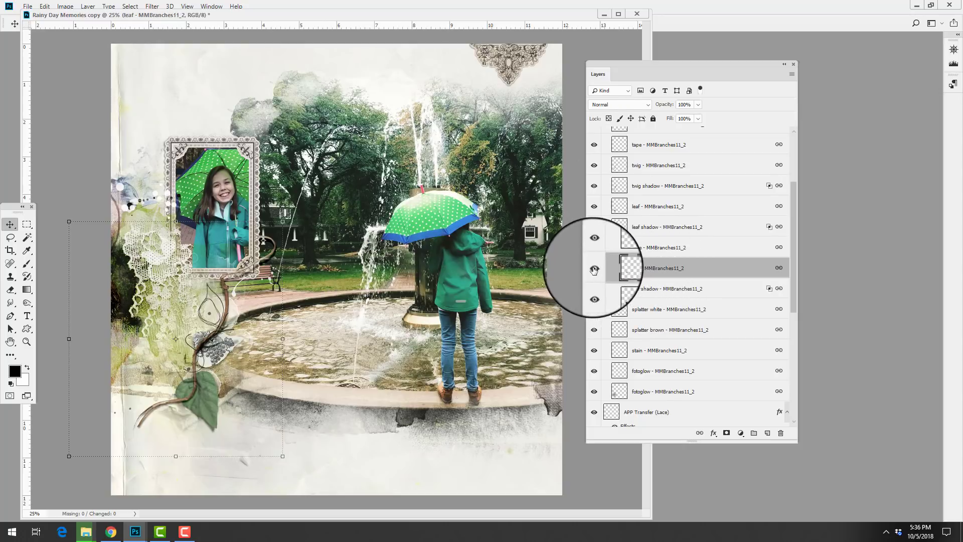
pyautogui.click(594, 206)
pyautogui.click(594, 206)
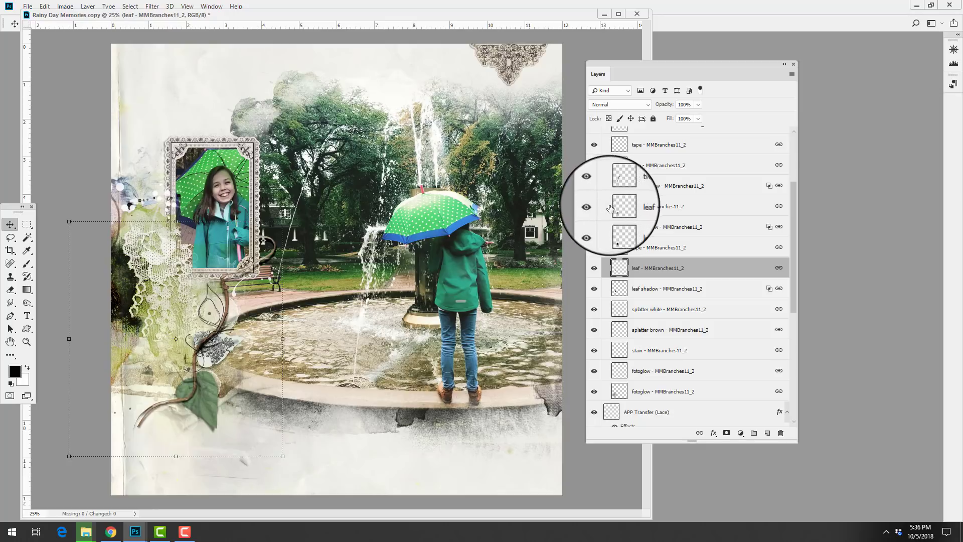
pyautogui.click(614, 206)
pyautogui.moveTo(101, 15); pyautogui.dragTo(103, 24)
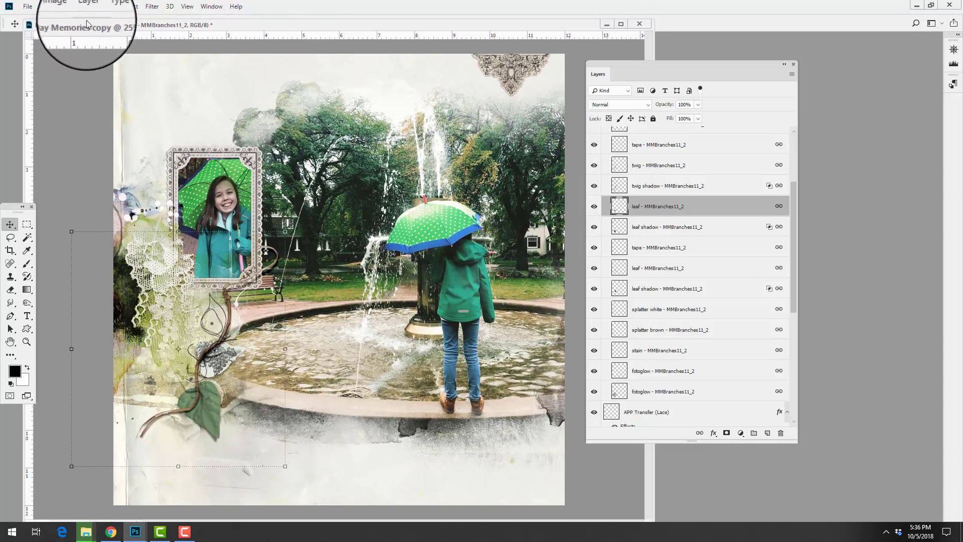
pyautogui.click(65, 6)
pyautogui.moveTo(80, 31)
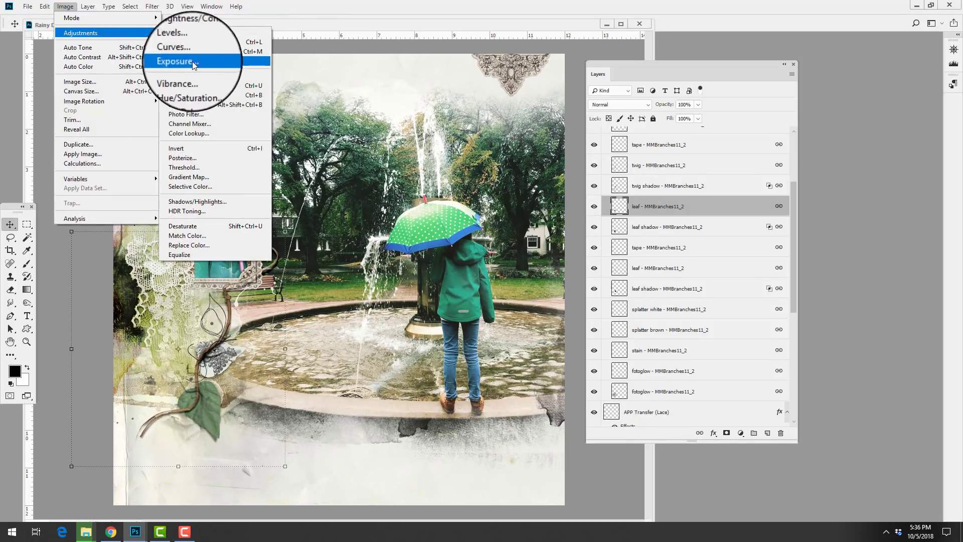
pyautogui.click(188, 83)
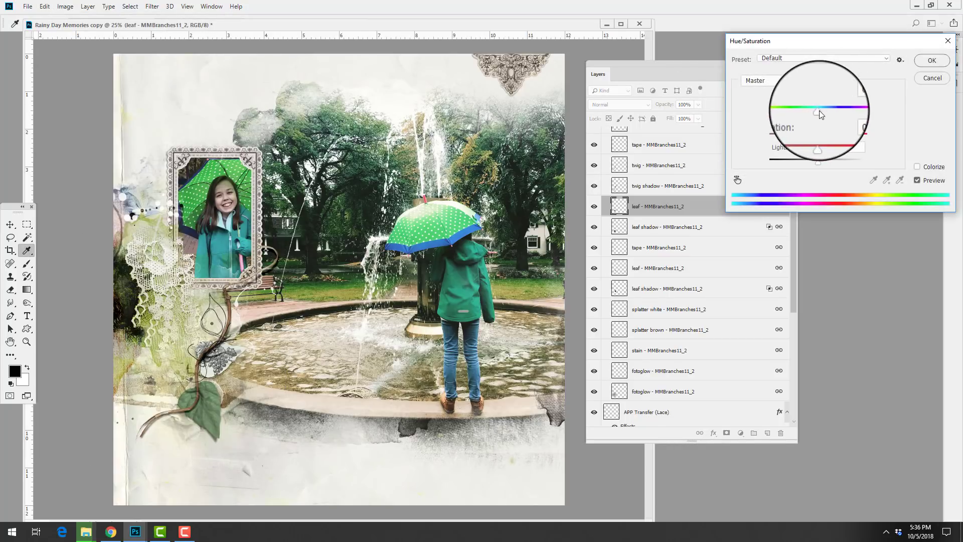
pyautogui.moveTo(818, 111); pyautogui.dragTo(848, 113)
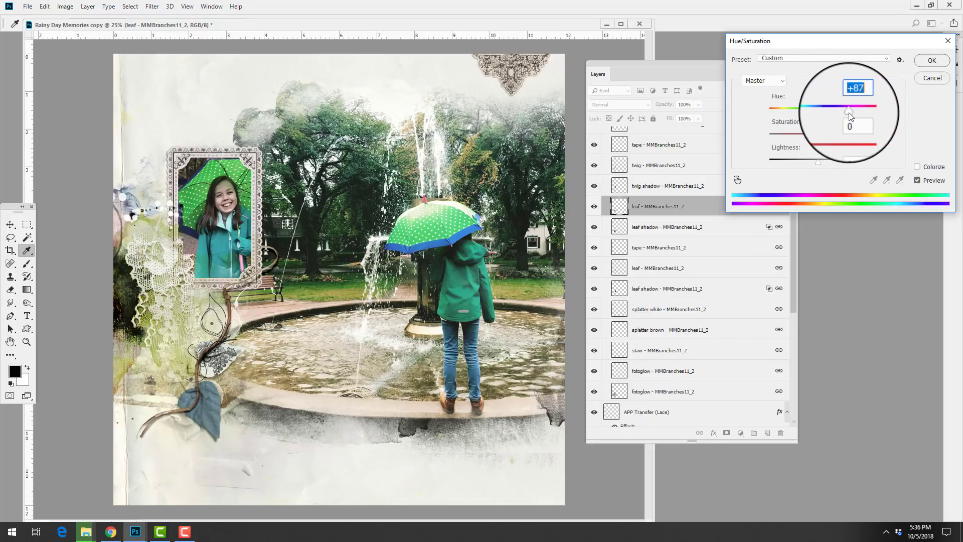
pyautogui.click(931, 71)
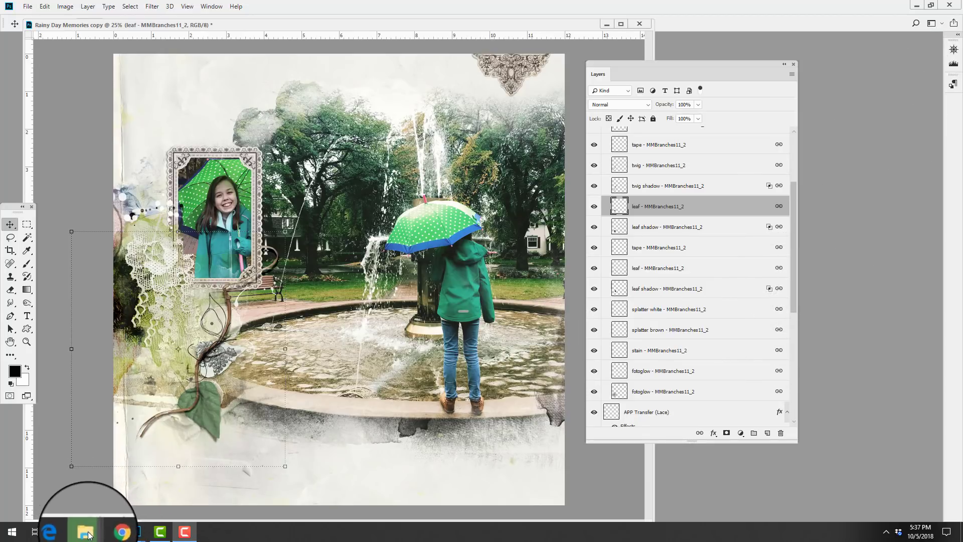
# In File Explorer, use Extra large icons, widen the file list, and open branch folder 1
pyautogui.click(75, 482)
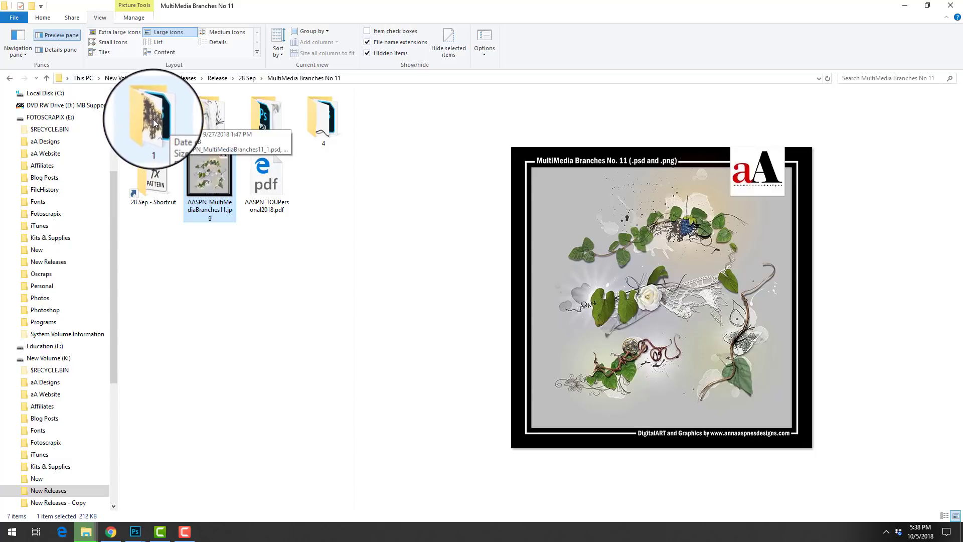
pyautogui.click(121, 33)
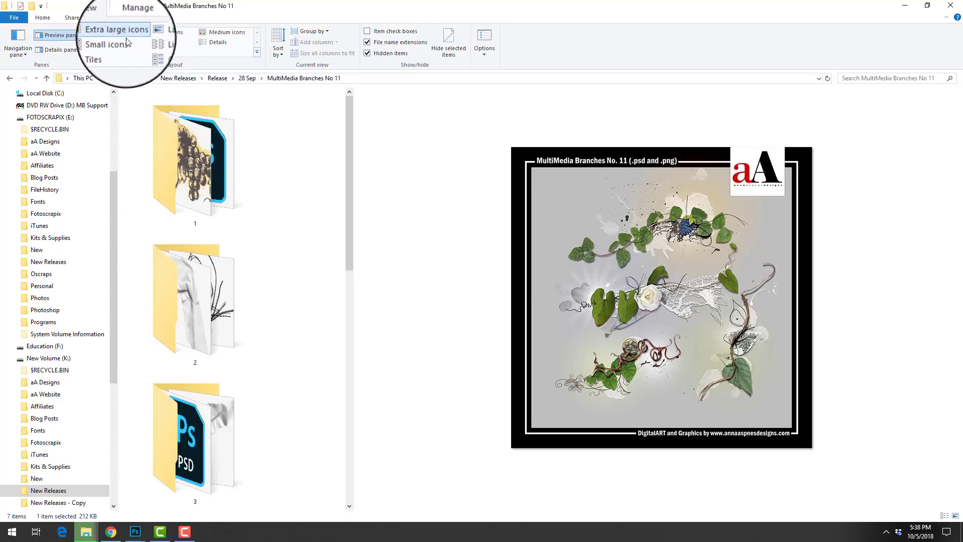
pyautogui.moveTo(354, 164); pyautogui.dragTo(600, 140)
pyautogui.doubleClick(195, 152)
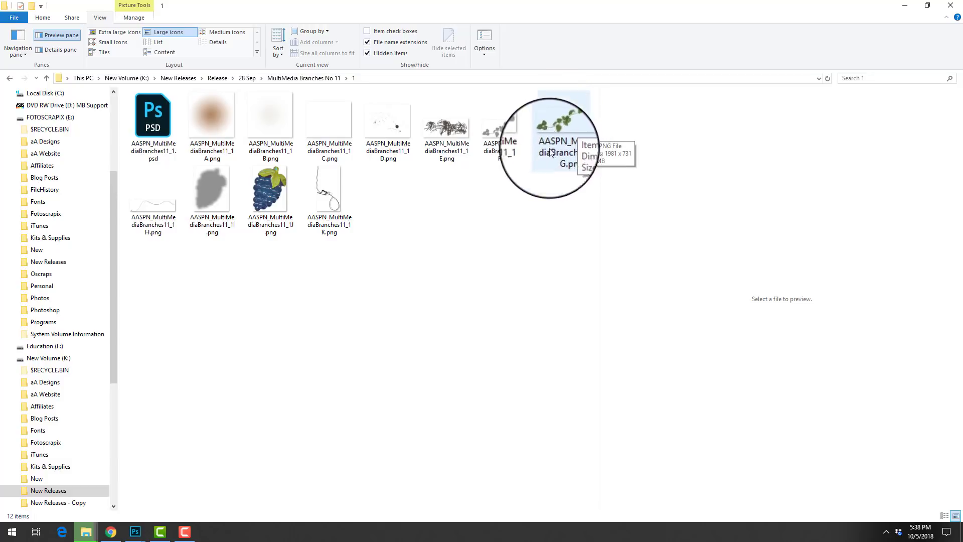
# Return to the Rainy Day Memories page and show the top APP Transfer texture layer
pyautogui.moveTo(136, 531)
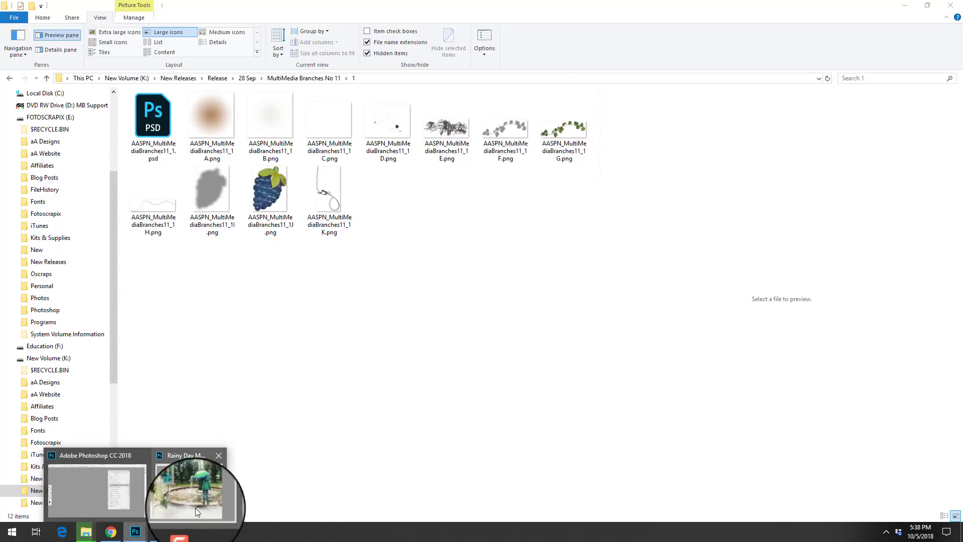
pyautogui.click(195, 507)
pyautogui.moveTo(796, 242); pyautogui.dragTo(795, 140)
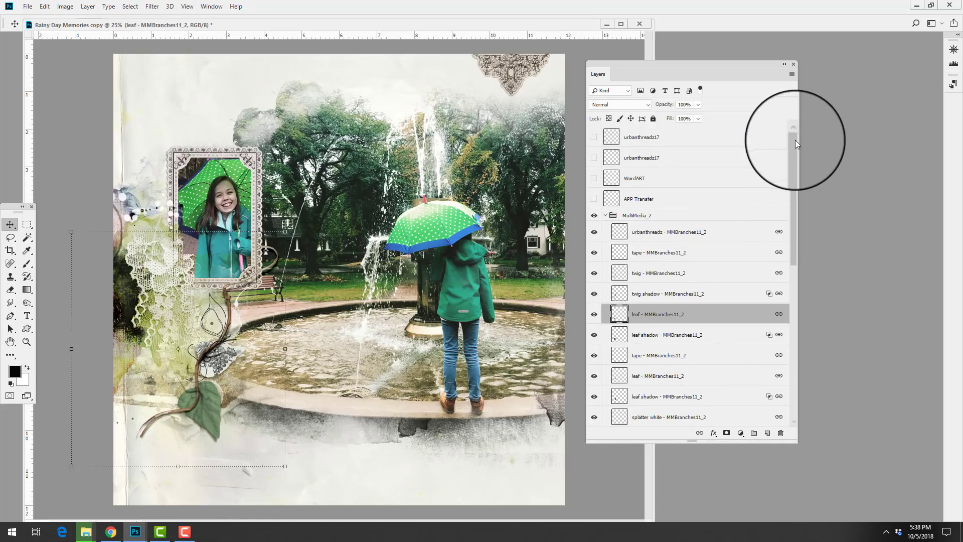
pyautogui.click(594, 200)
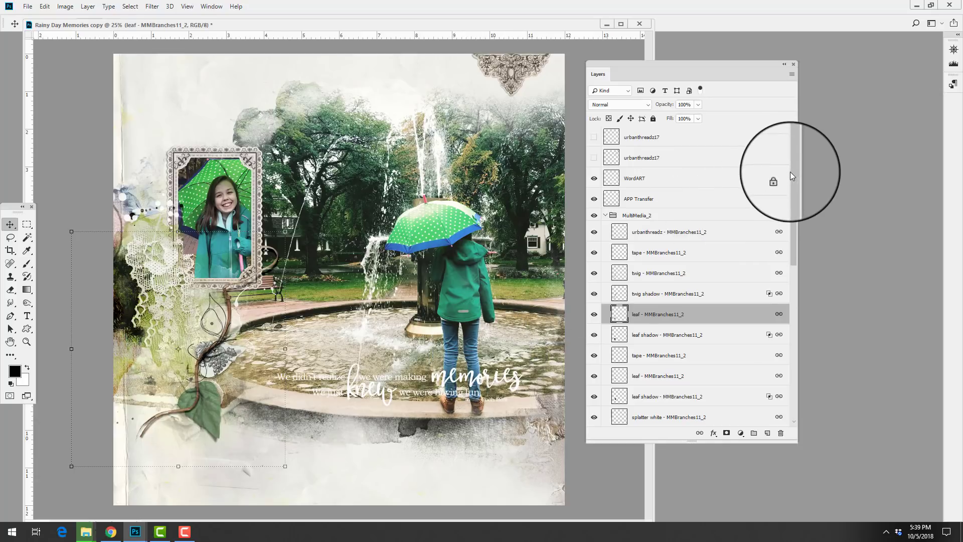
# Make both urbanthreadz17 thread layers visible, second one first, then the top one
pyautogui.click(595, 158)
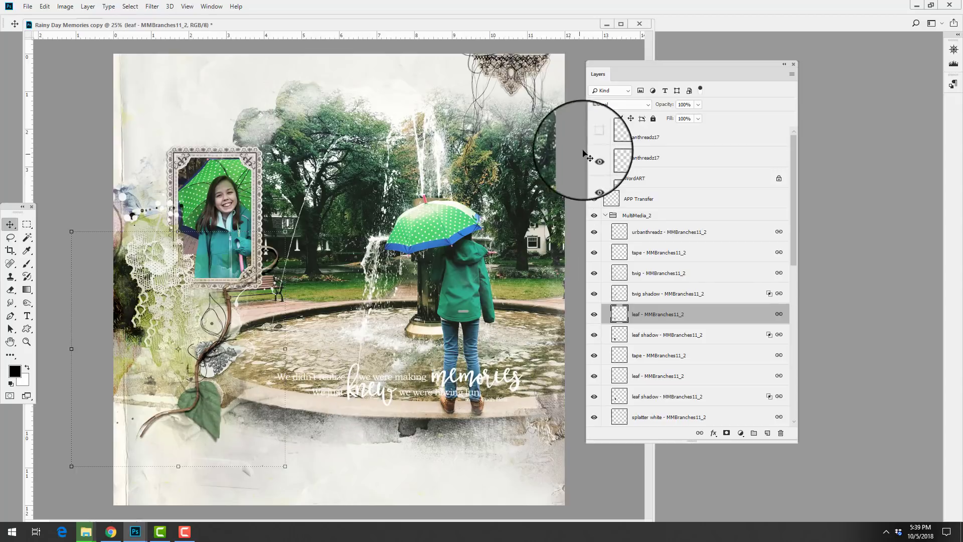
pyautogui.click(594, 137)
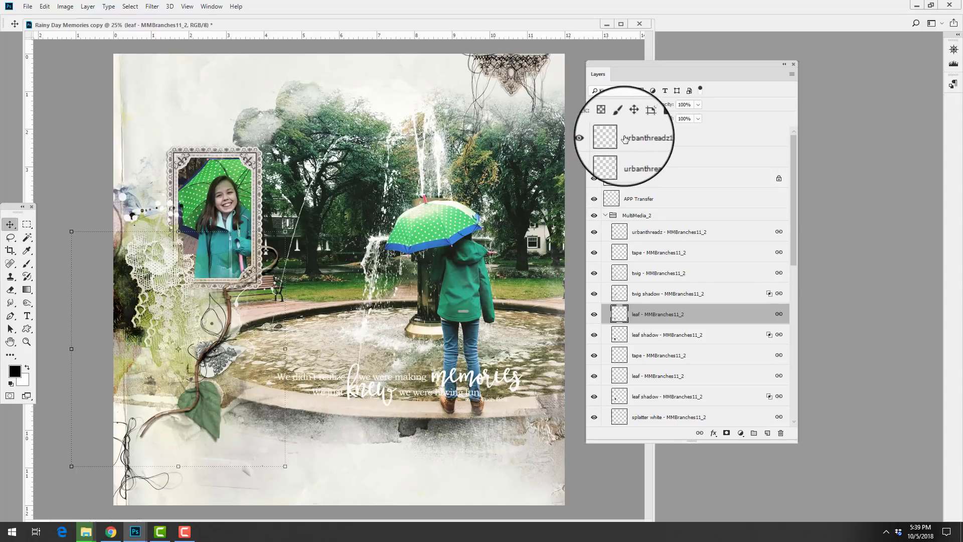